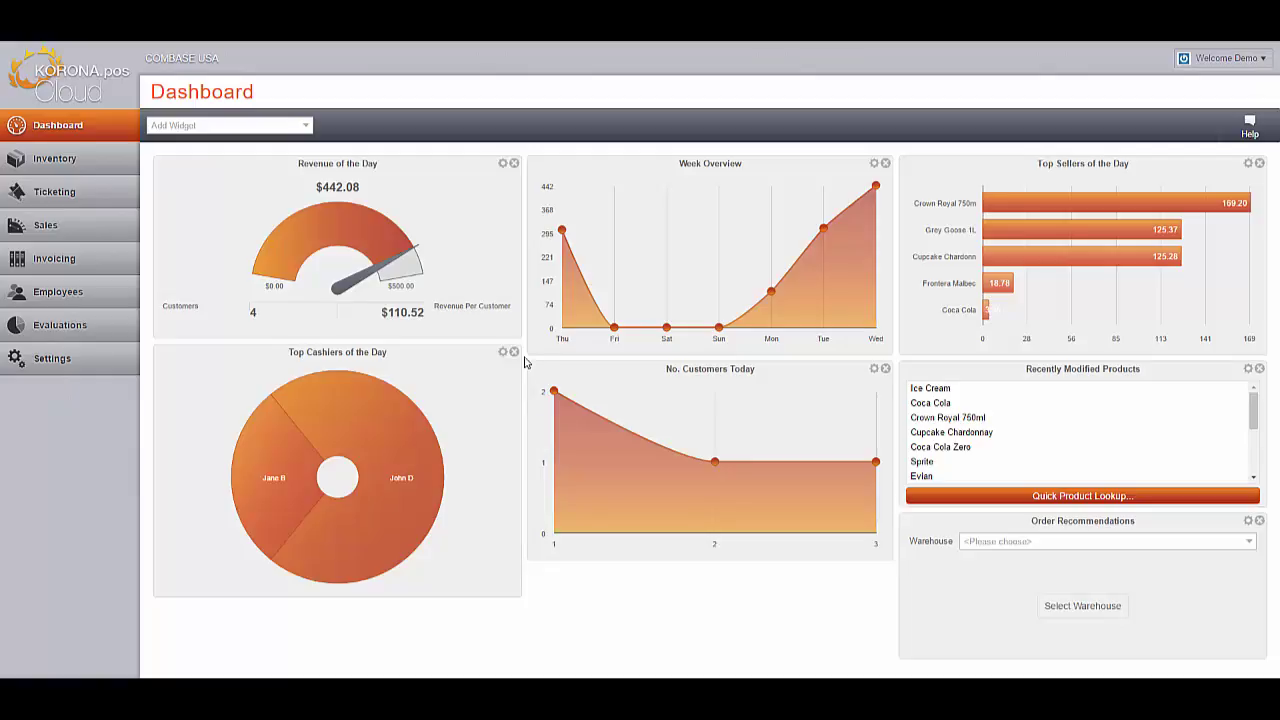
Open the Coca Cola product for editing from the inventory's product list.
left_click(77, 162)
left_click(60, 212)
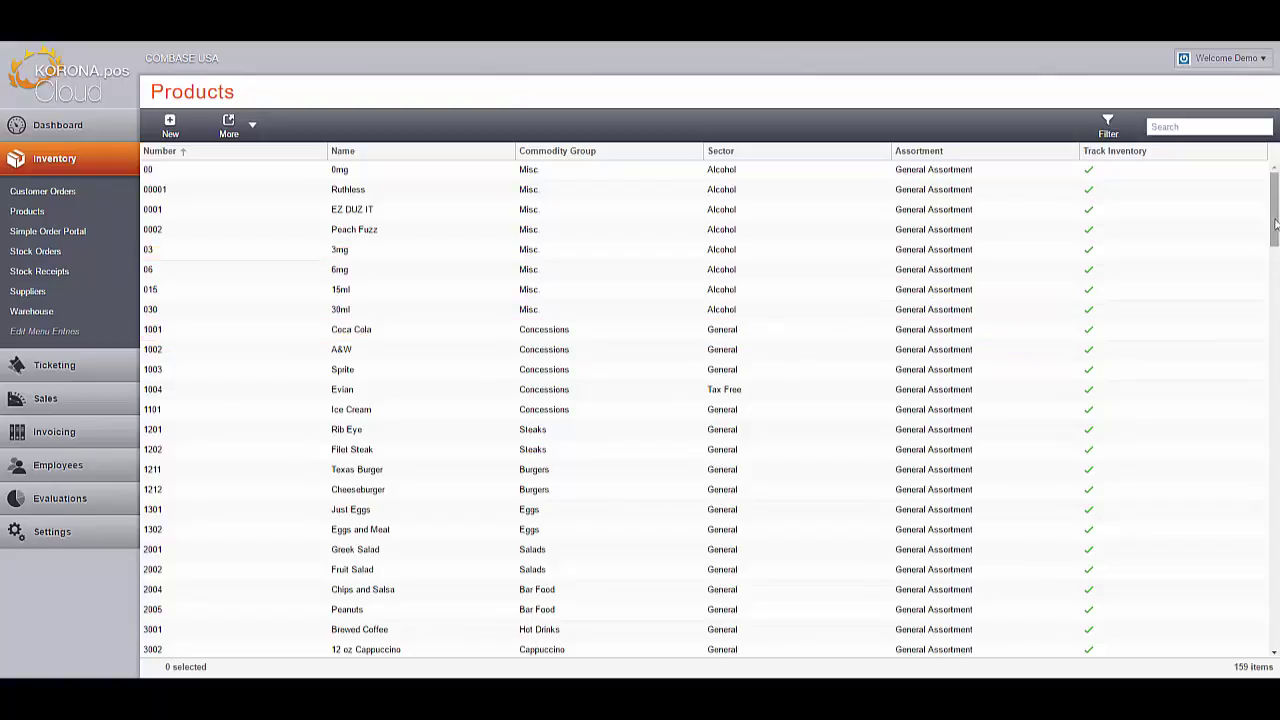
scroll(1275, 238, "down", 2)
left_click_drag(1277, 239, 1277, 243)
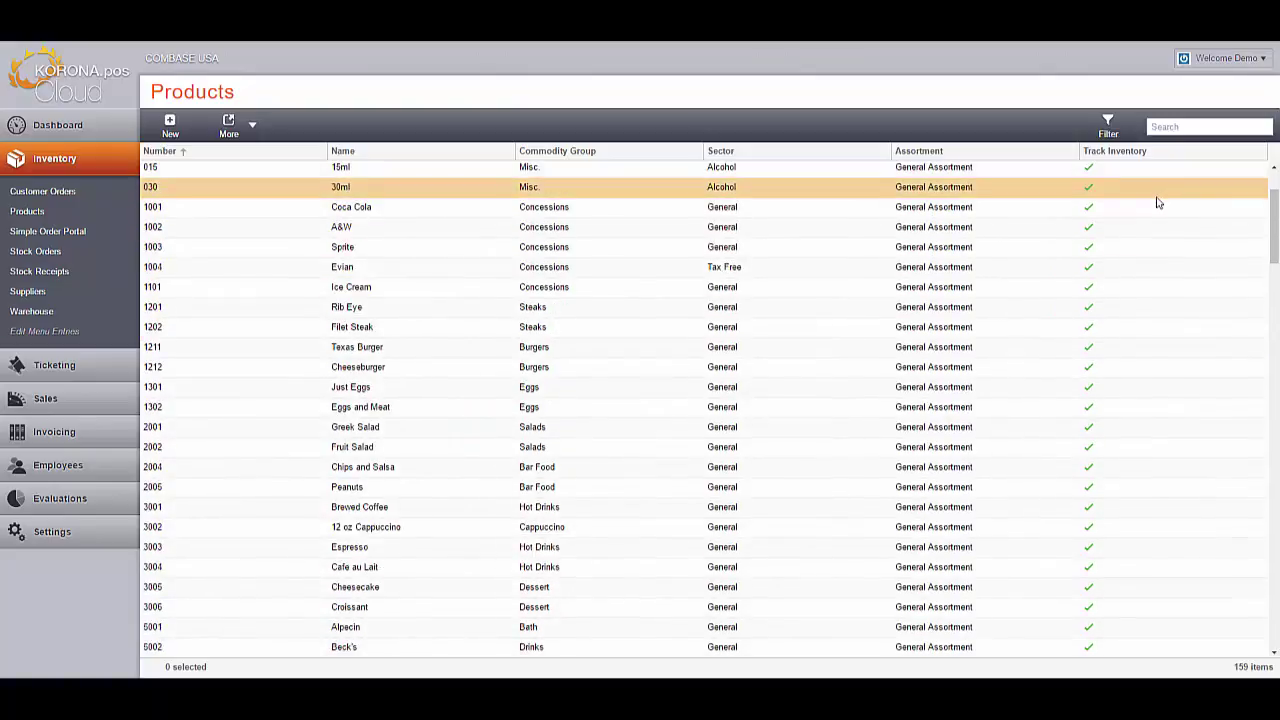
scroll(1000, 186, "up", 3)
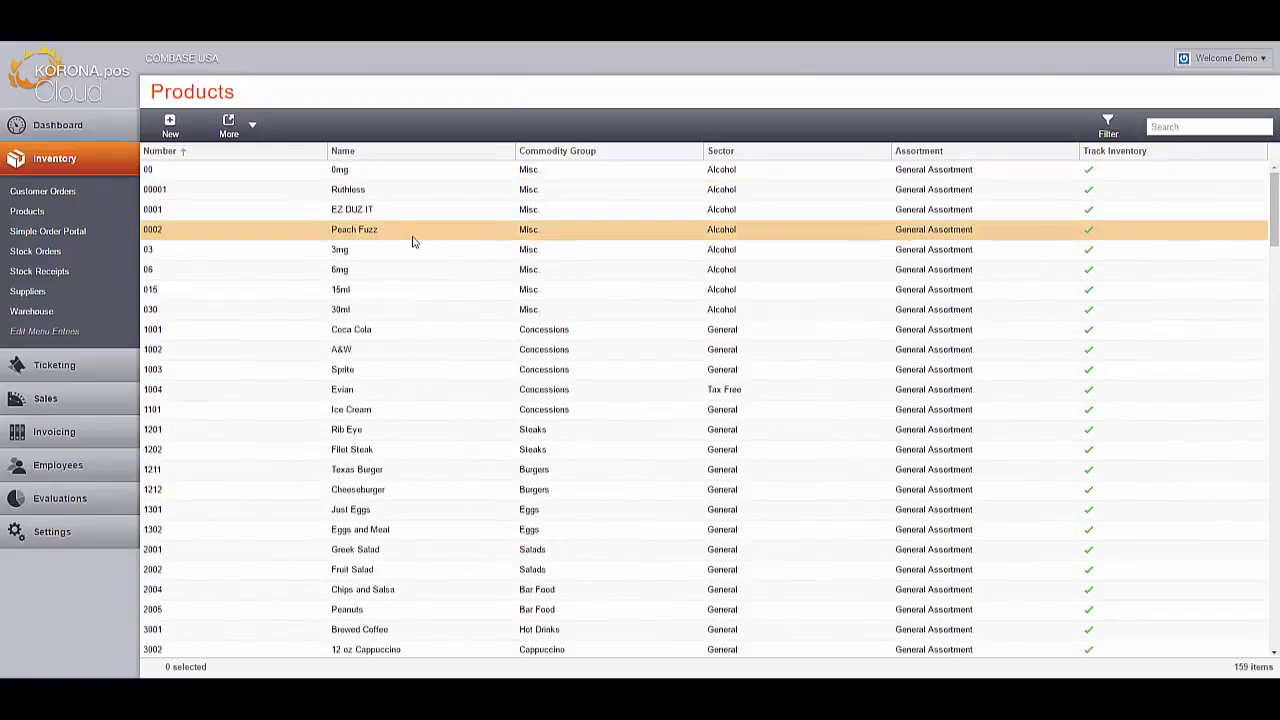
double_click(424, 338)
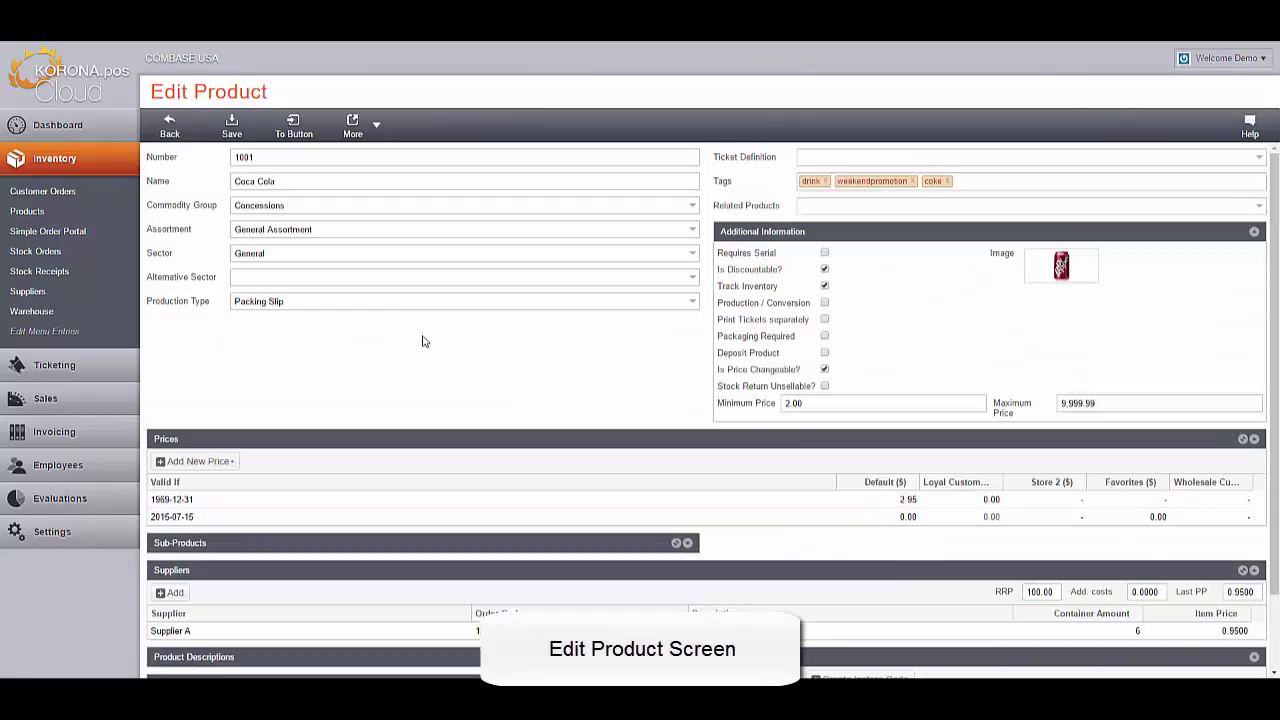
Examine the available choices for the product's commodity group, assortment and sector, and its tags.
left_click(692, 212)
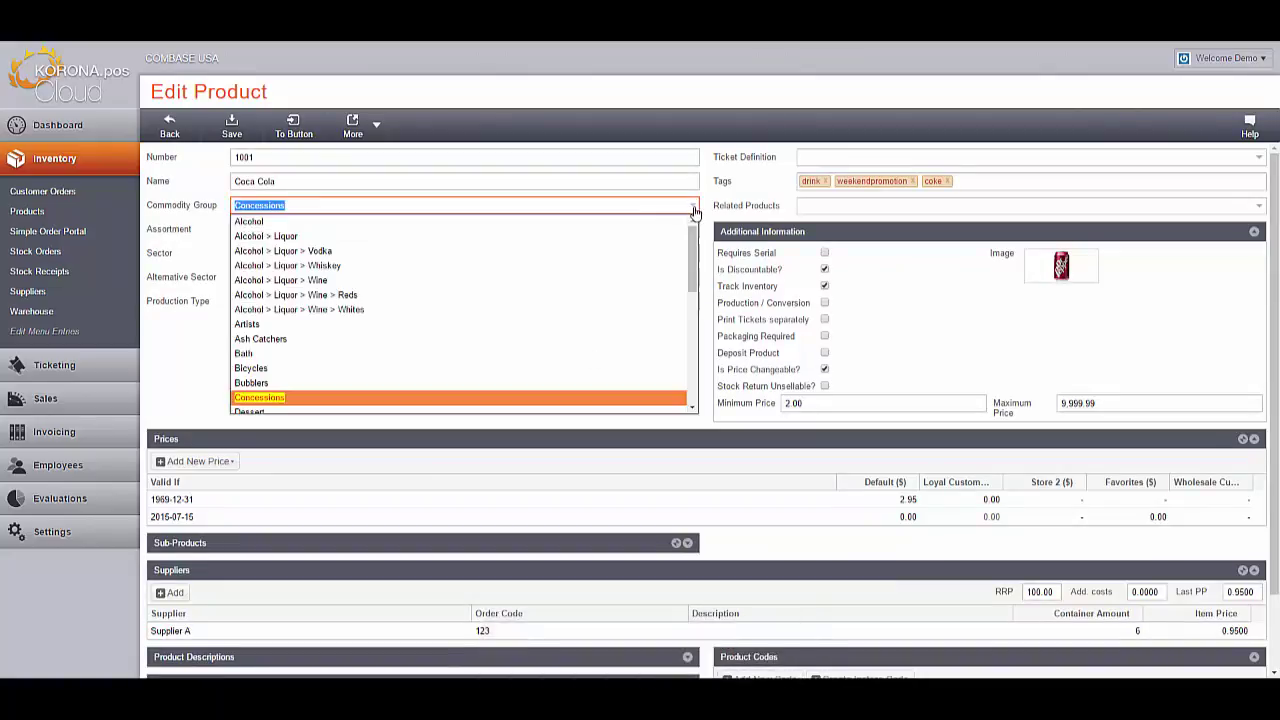
left_click_drag(695, 252, 702, 264)
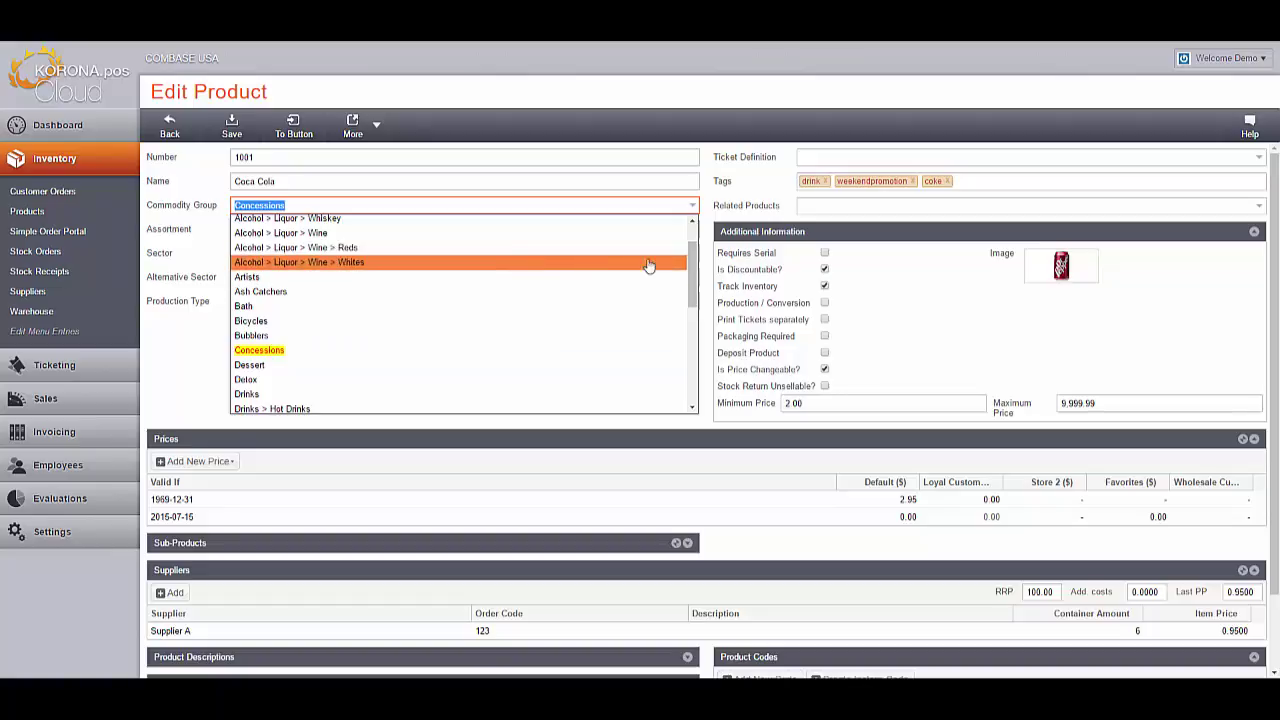
left_click(695, 207)
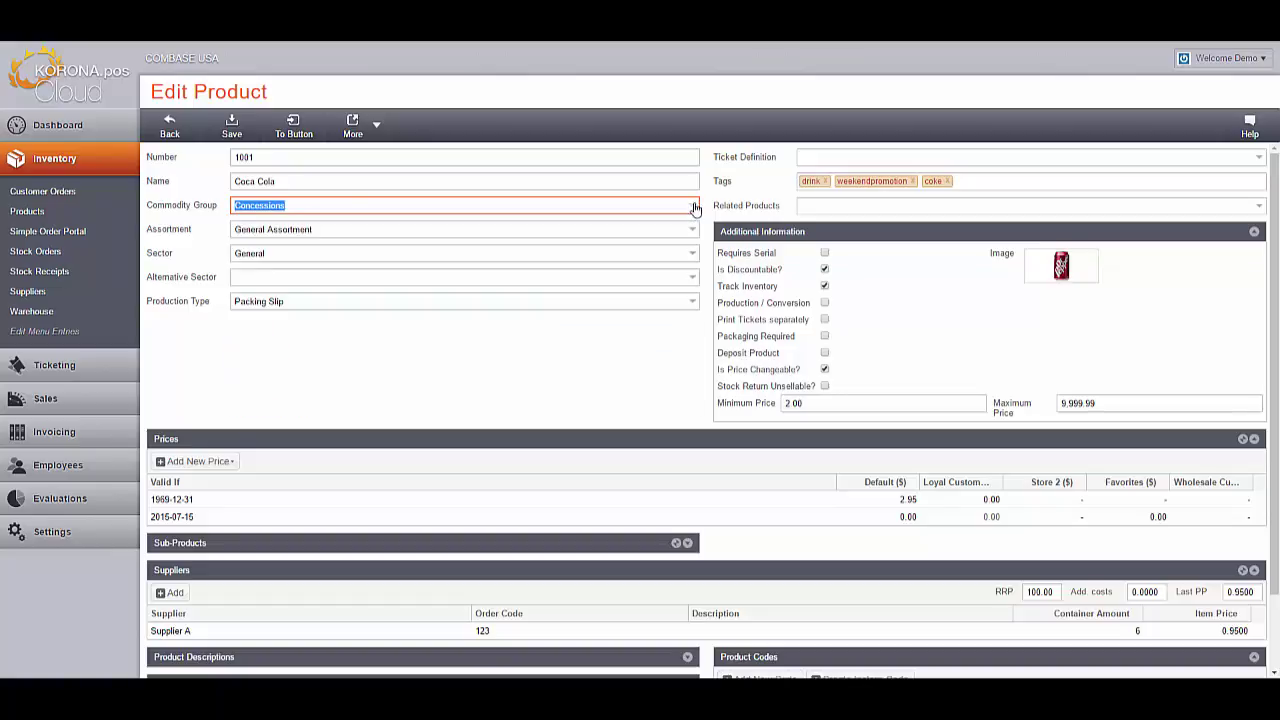
left_click(692, 234)
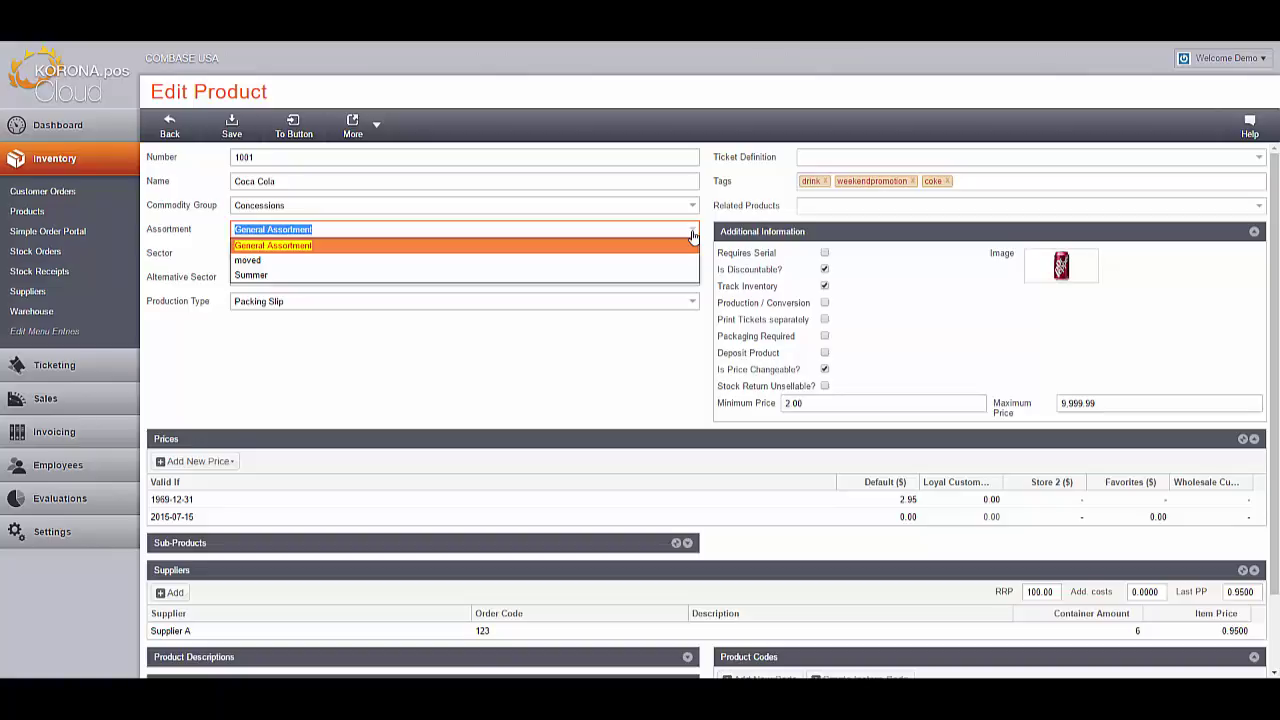
left_click(693, 235)
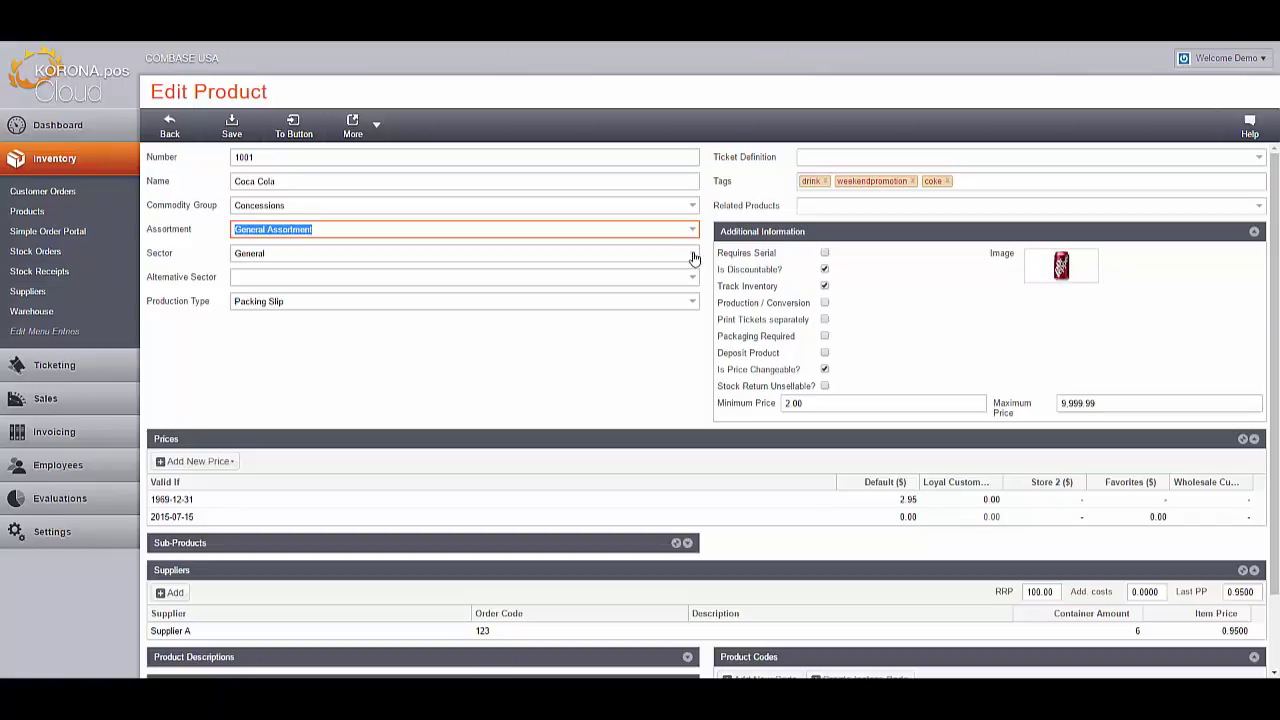
left_click(694, 258)
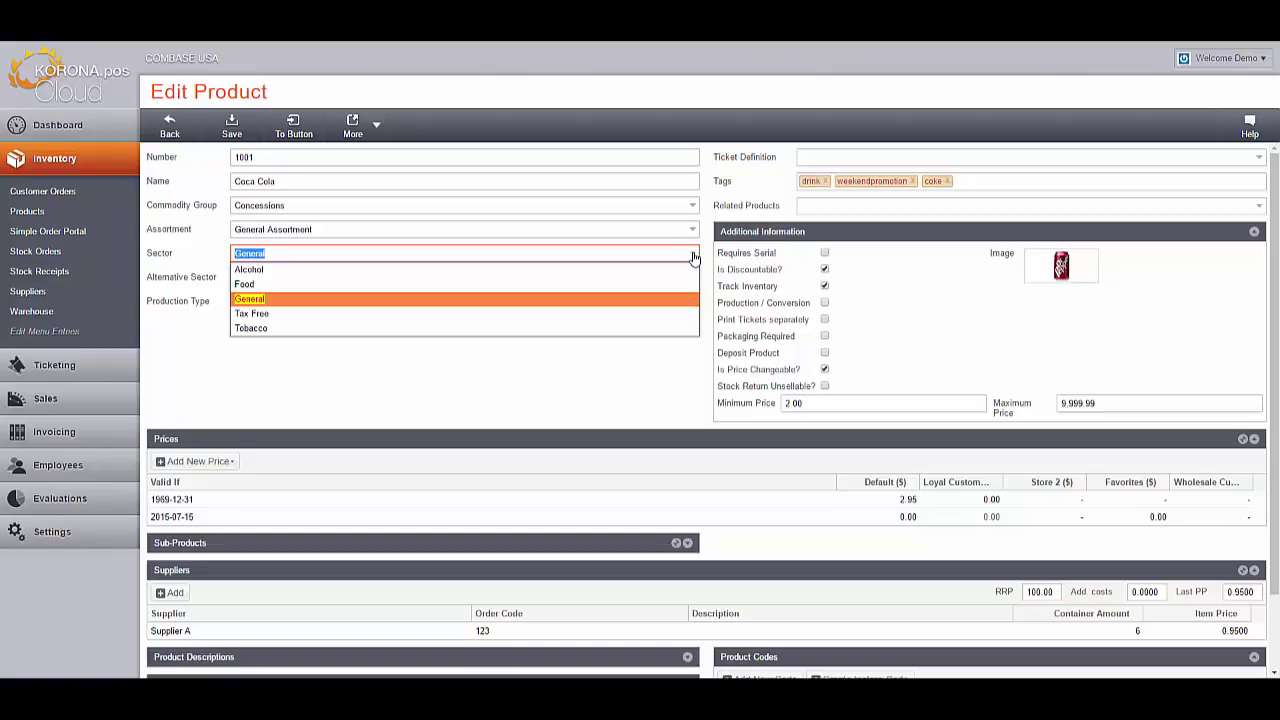
left_click(693, 258)
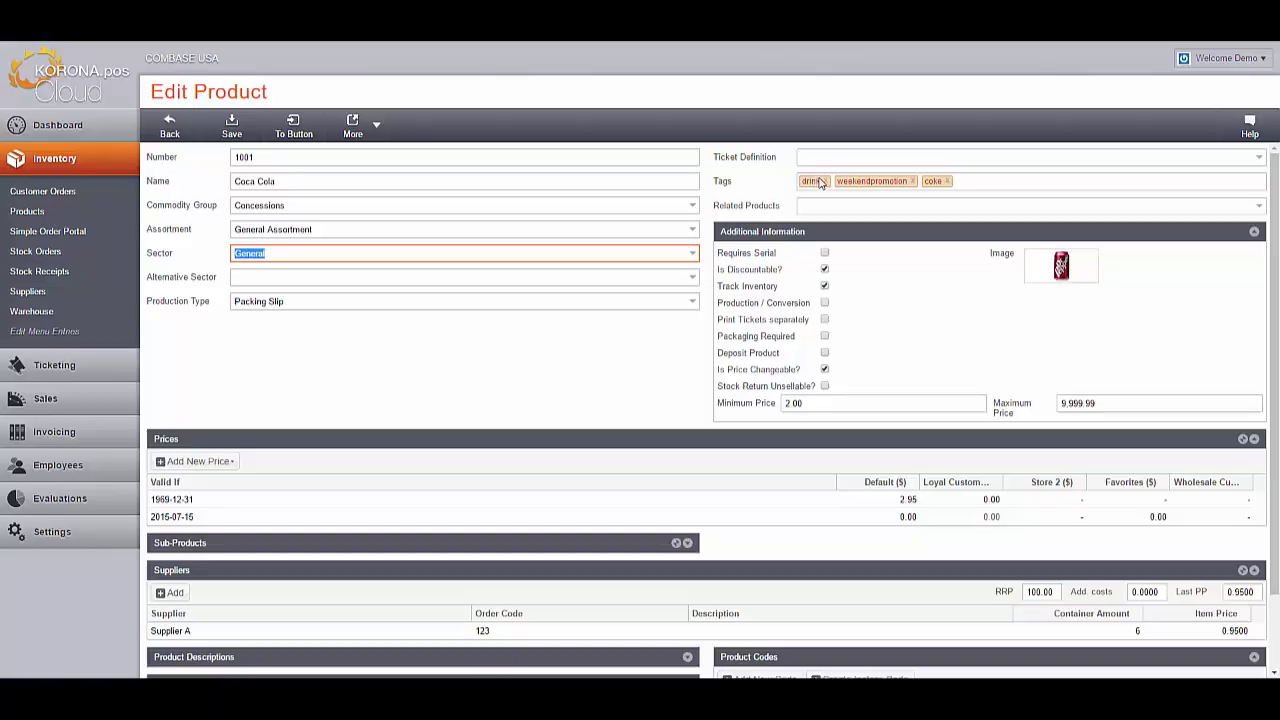
left_click(988, 181)
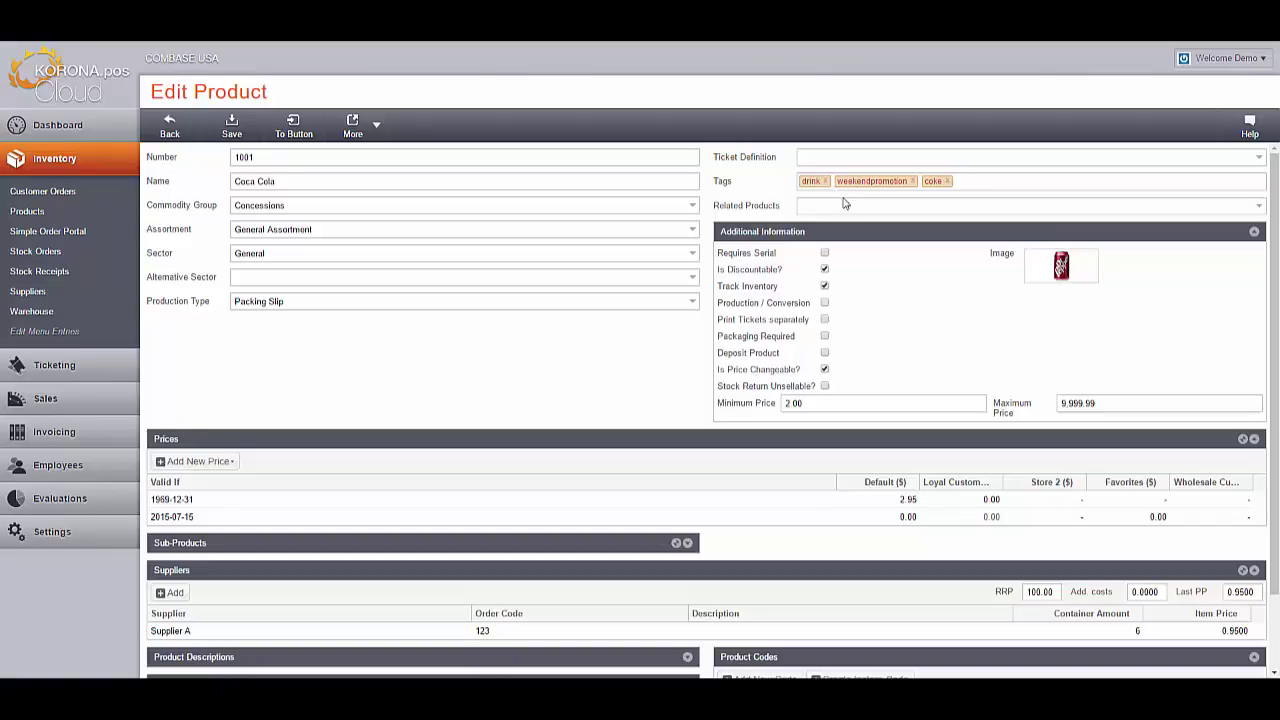
Add a new price entry for the product, valid from 2016-09-01.
left_click(567, 521)
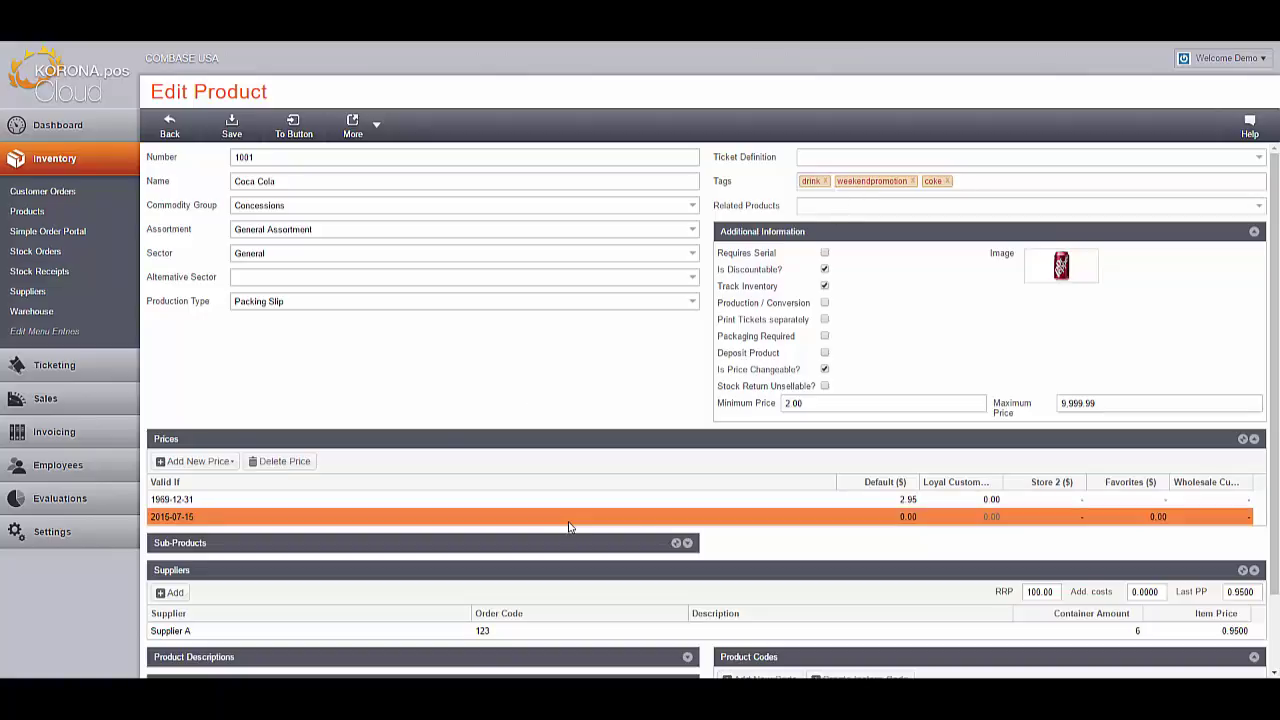
left_click(223, 463)
left_click(207, 478)
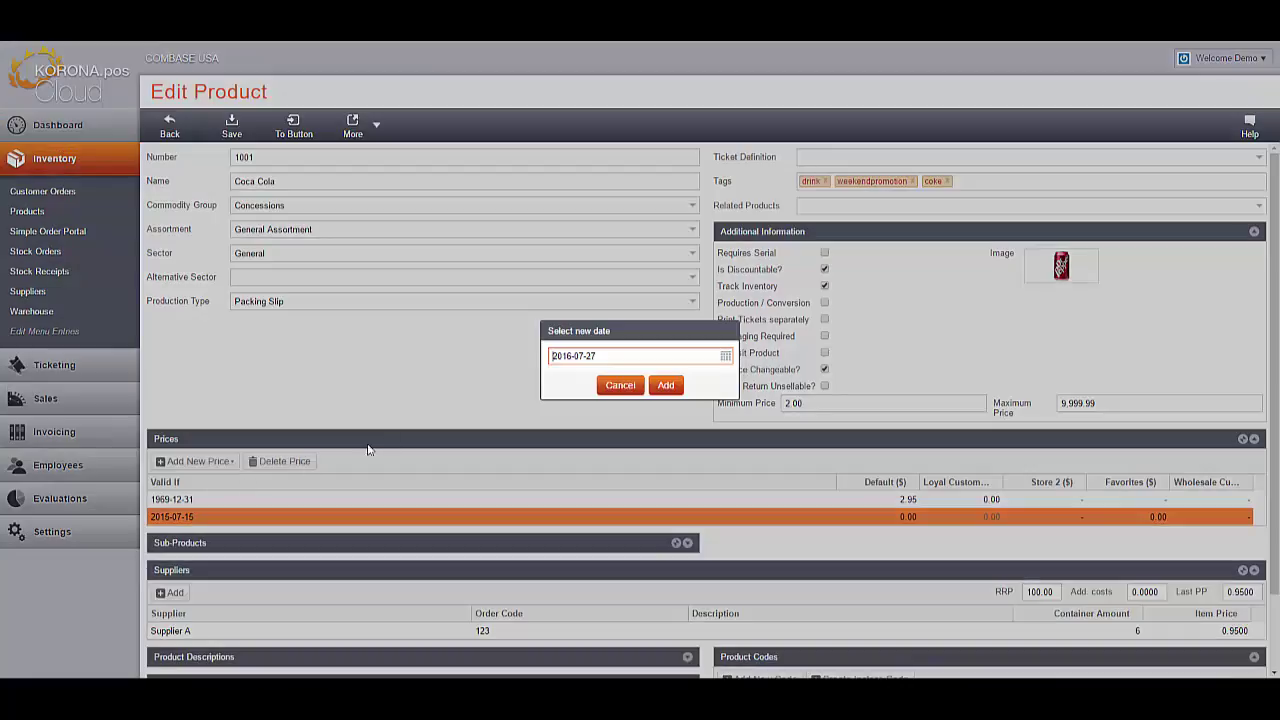
left_click(726, 357)
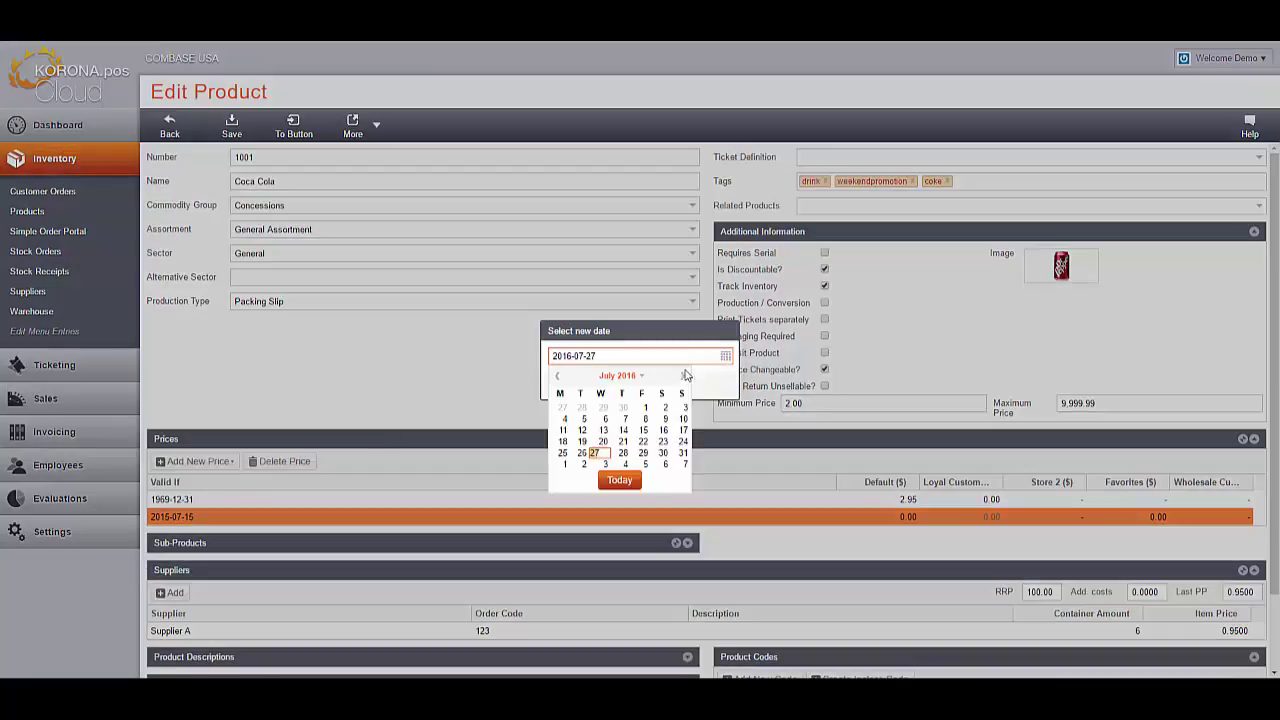
left_click(681, 378)
left_click(681, 378)
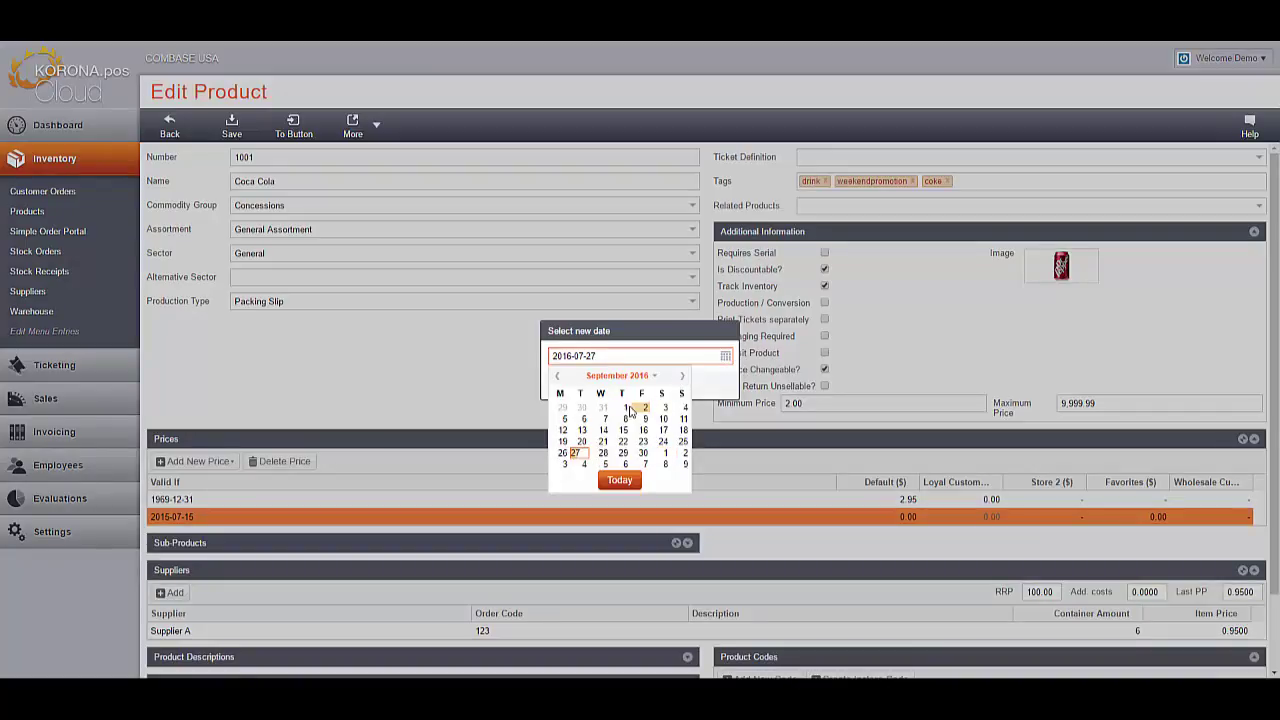
left_click(623, 418)
left_click(665, 386)
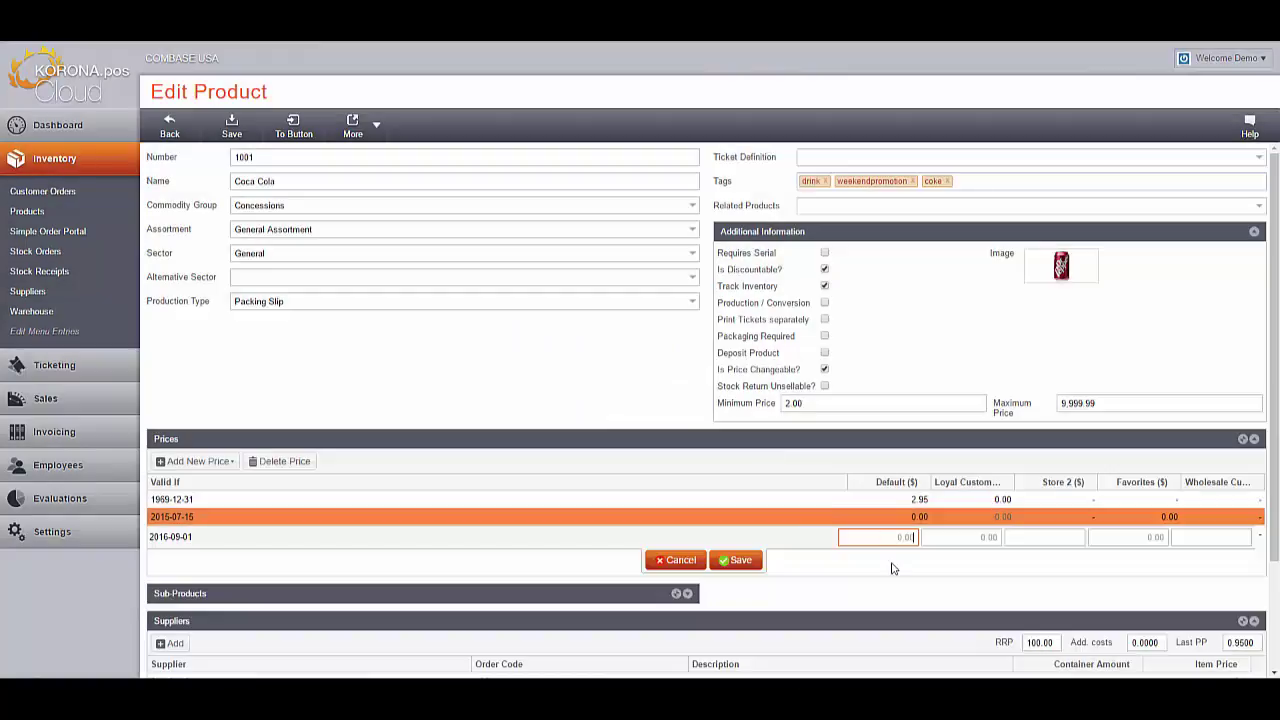
Set the new entry's prices to 2.90 default, 2.75 loyal customer, 2.50 Store 2 and 2.25 wholesale, and save the entry.
type("2.90")
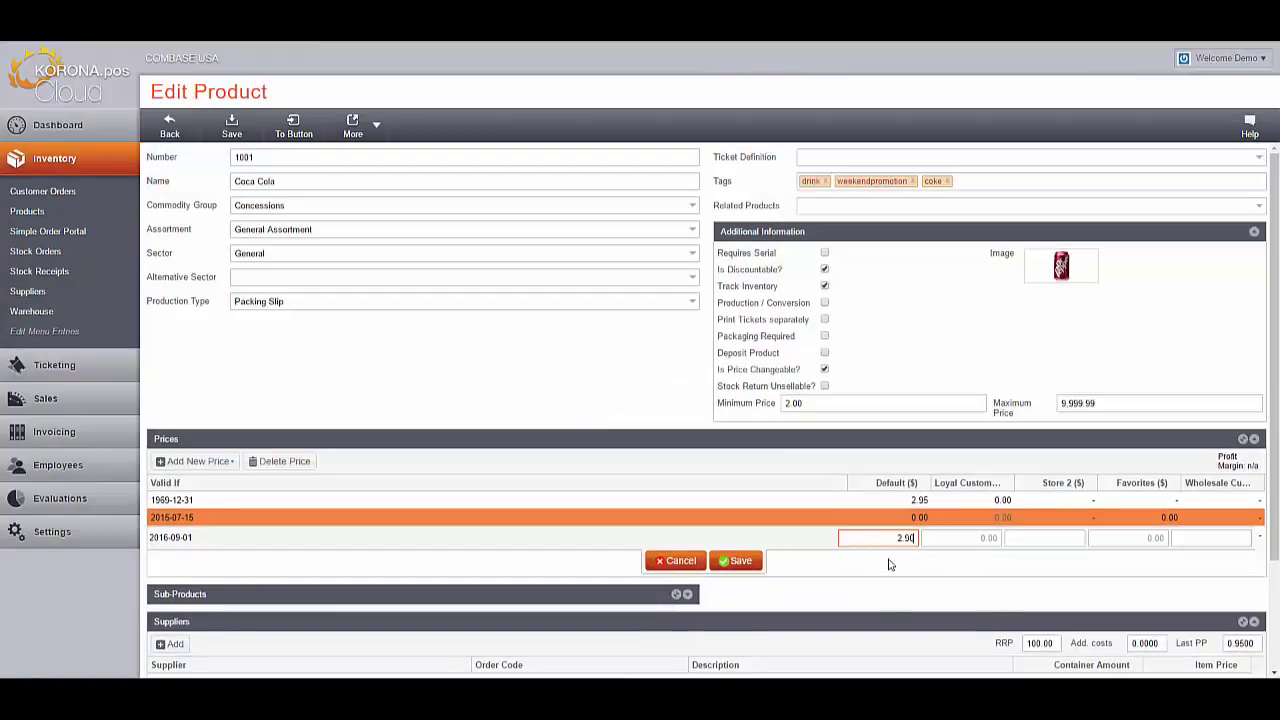
key("Tab")
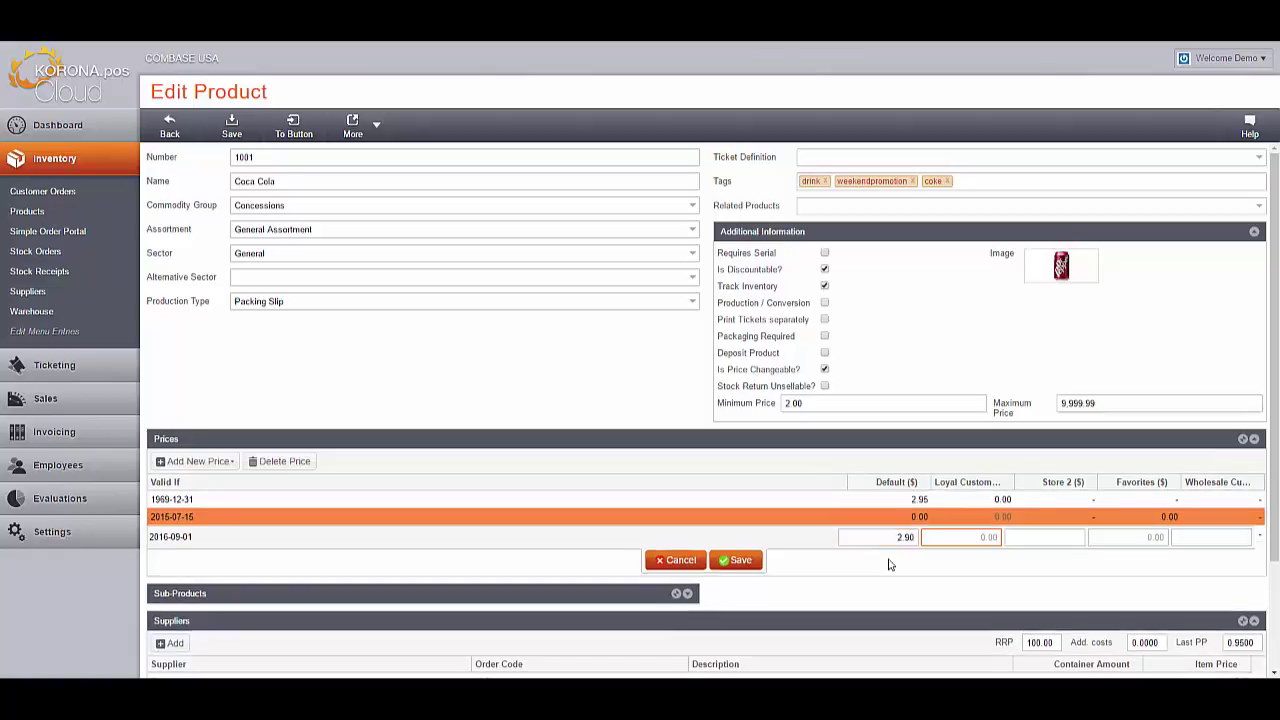
type("2.75")
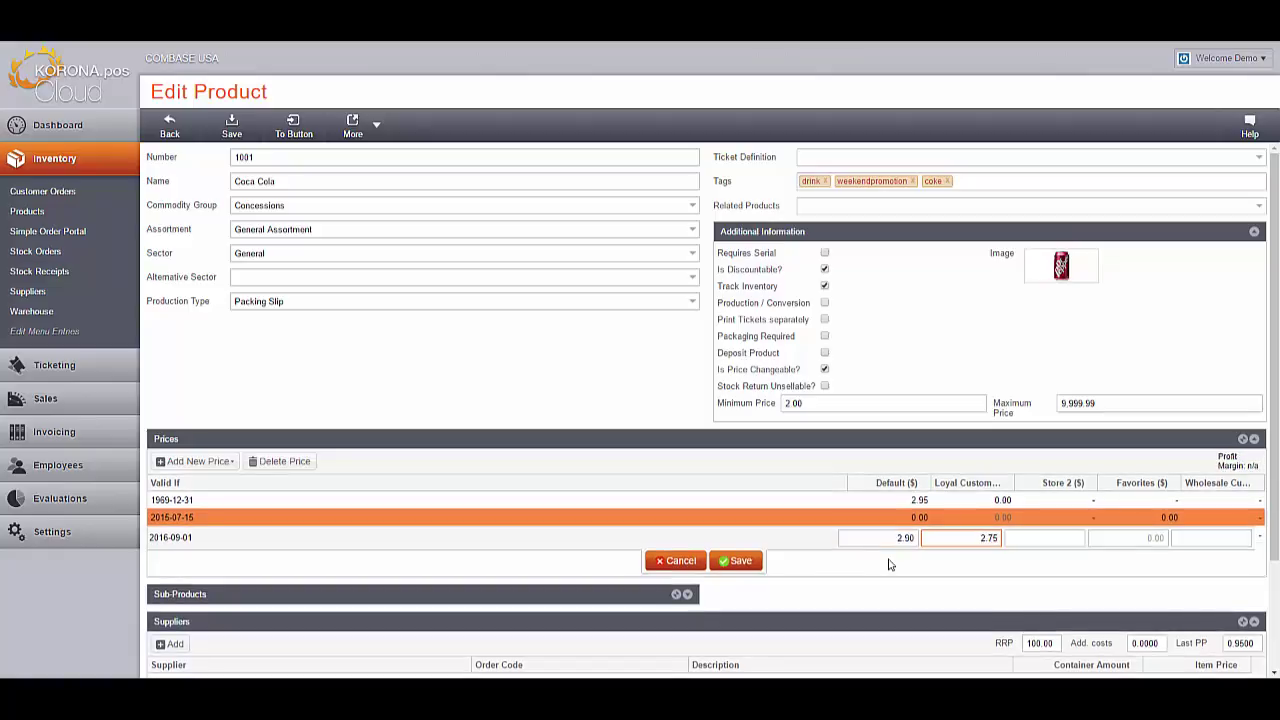
key("Tab")
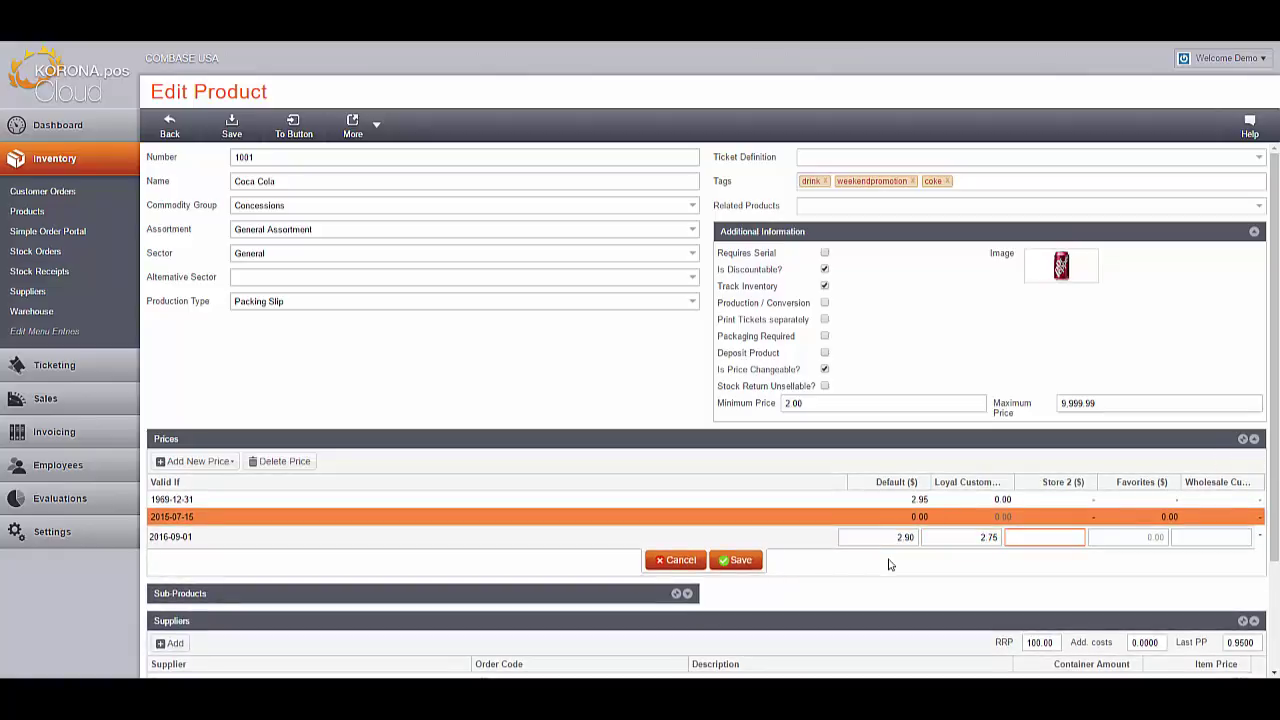
type("2.50")
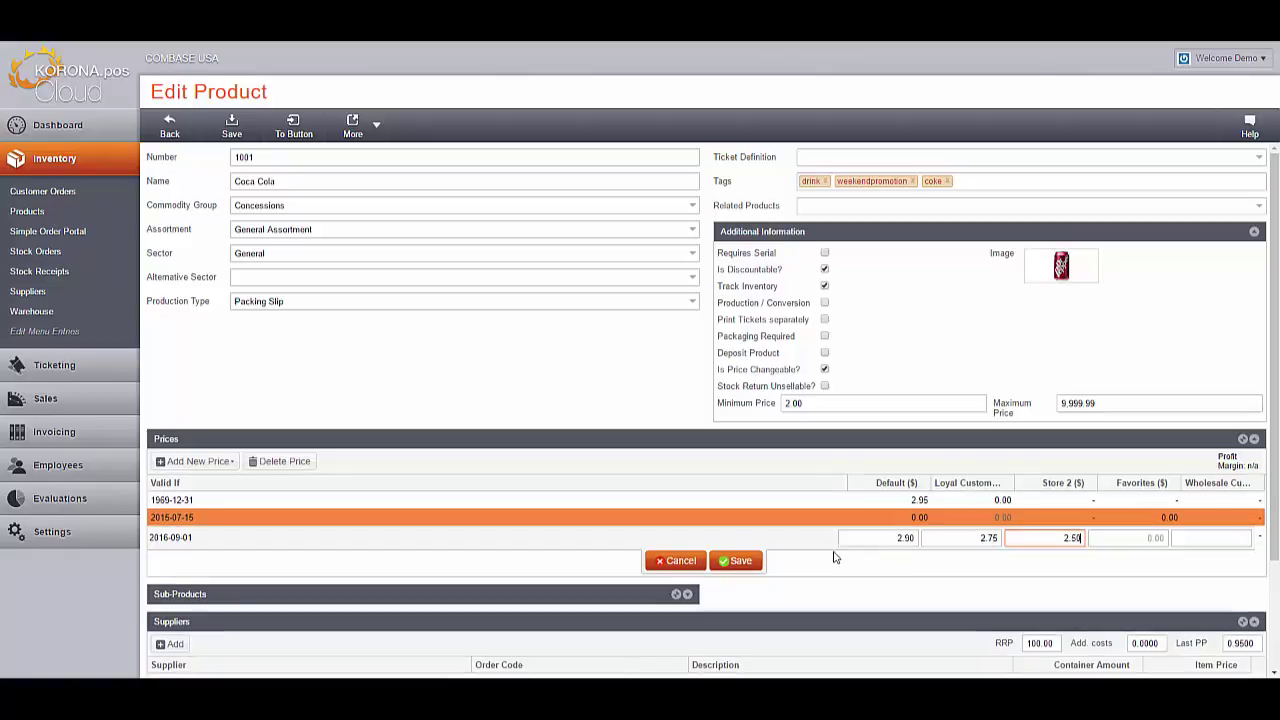
left_click(1195, 538)
type("2")
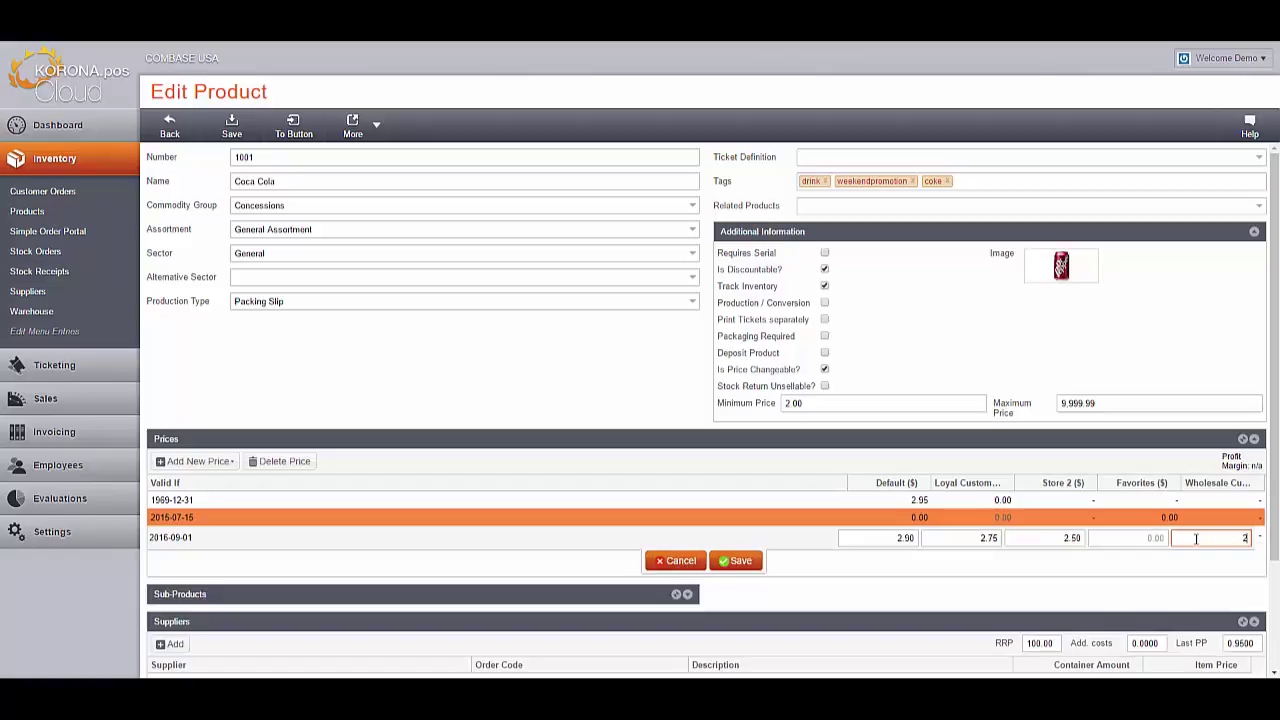
type(".25")
left_click(737, 561)
Examine the product's supplier details, selecting the Supplier A entry.
scroll(778, 563, "down", 1)
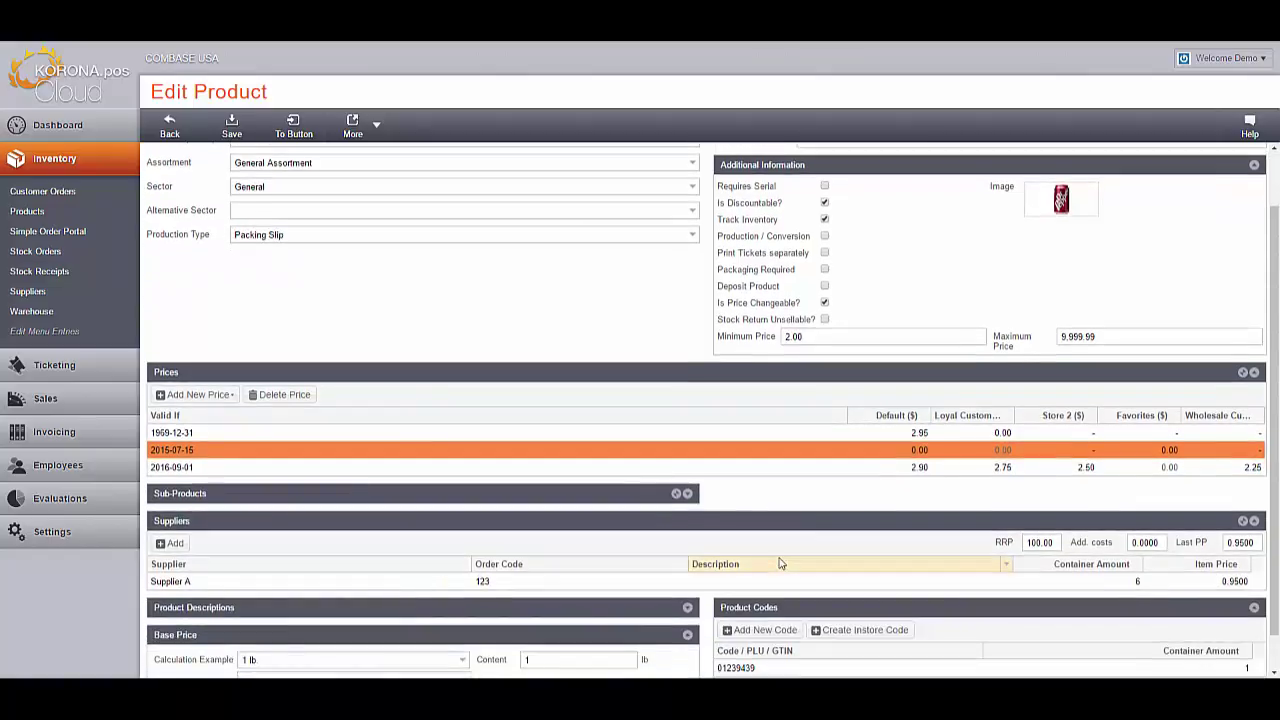
scroll(778, 563, "down", 1)
left_click(765, 547)
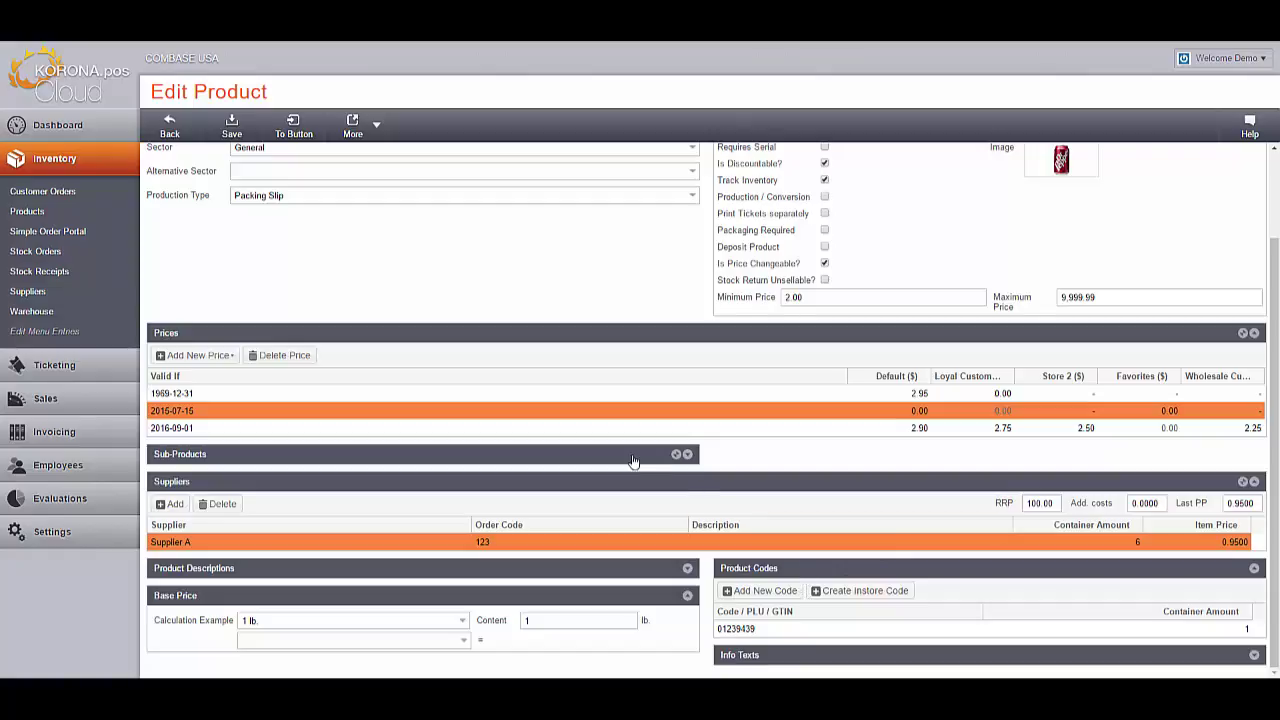
Open the stock orders and examine the Empty Stock Order and Stock Order From Sales creation options without creating an order.
left_click(67, 260)
left_click(658, 391)
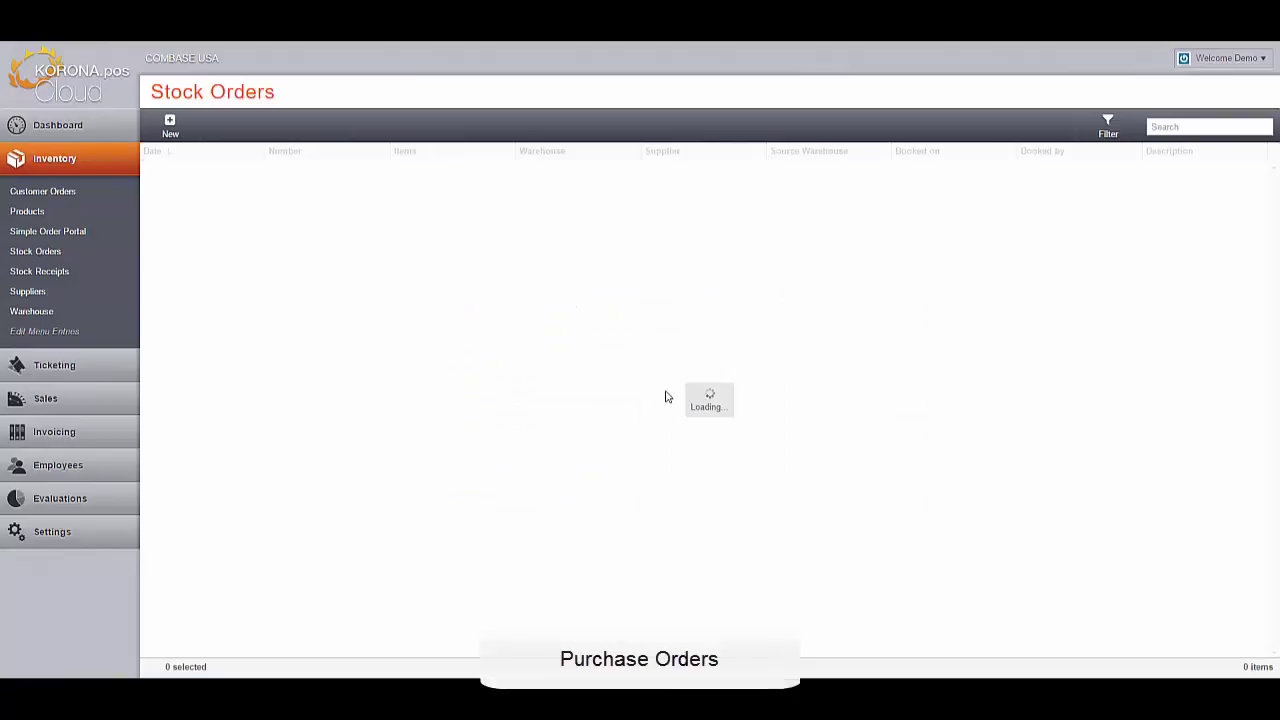
left_click(172, 125)
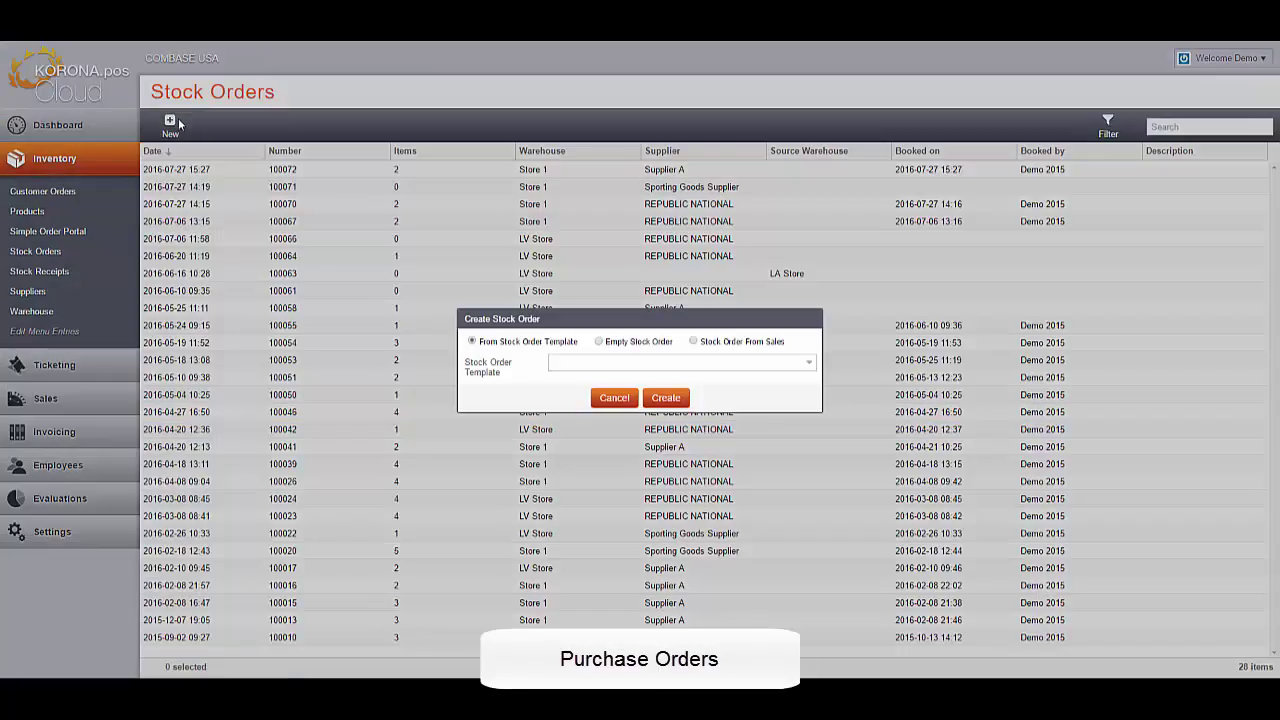
left_click(601, 343)
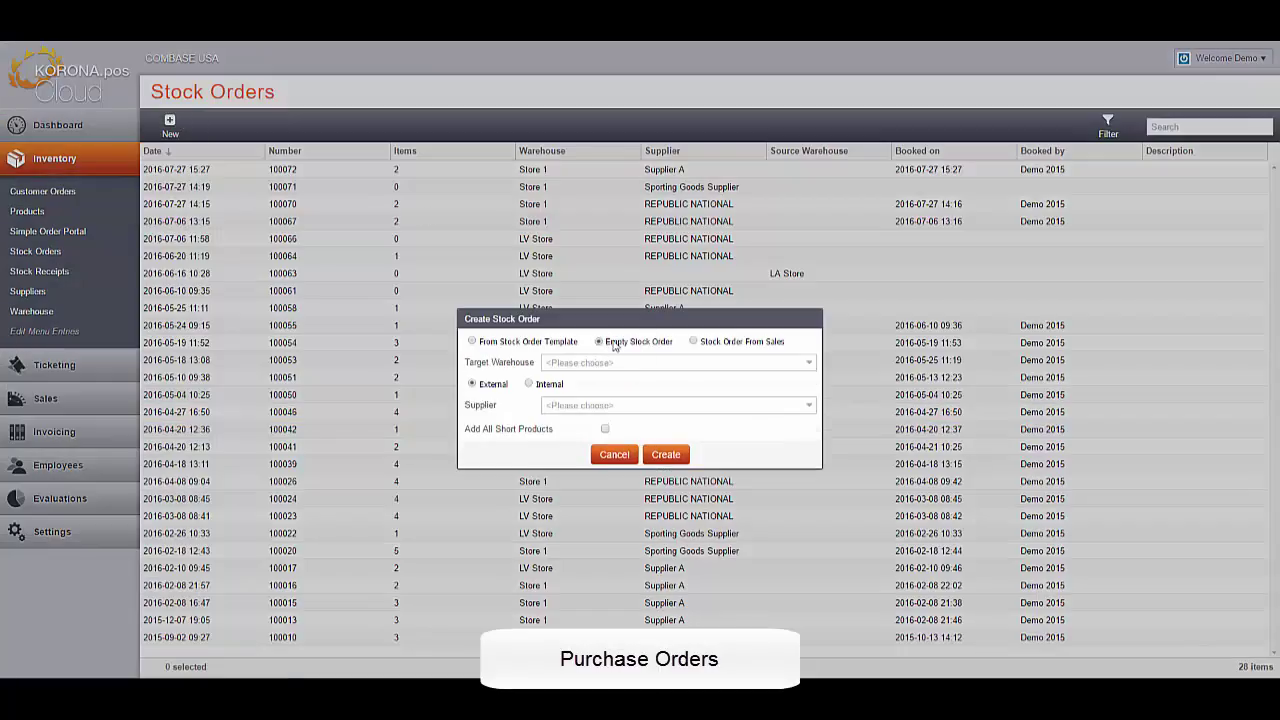
left_click(694, 342)
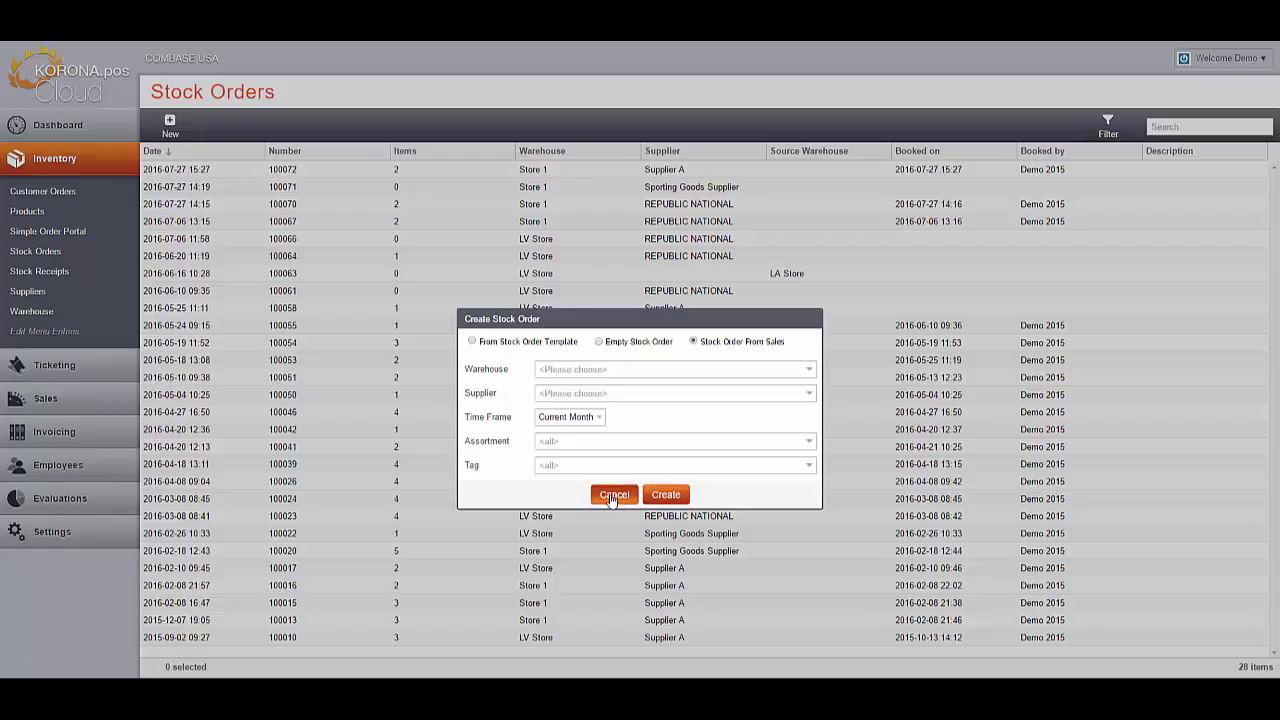
left_click(613, 496)
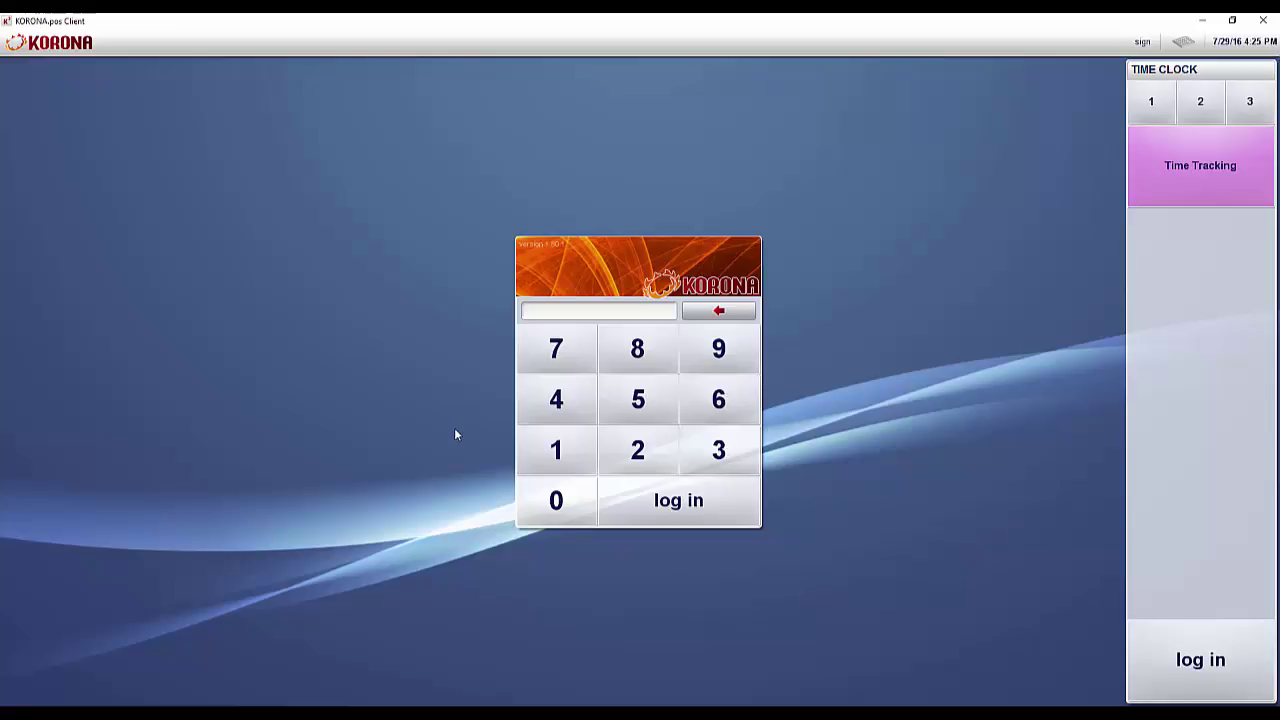
Switch to the KORONA.pos Client and log in with the cashier PIN.
left_click(555, 452)
left_click(665, 503)
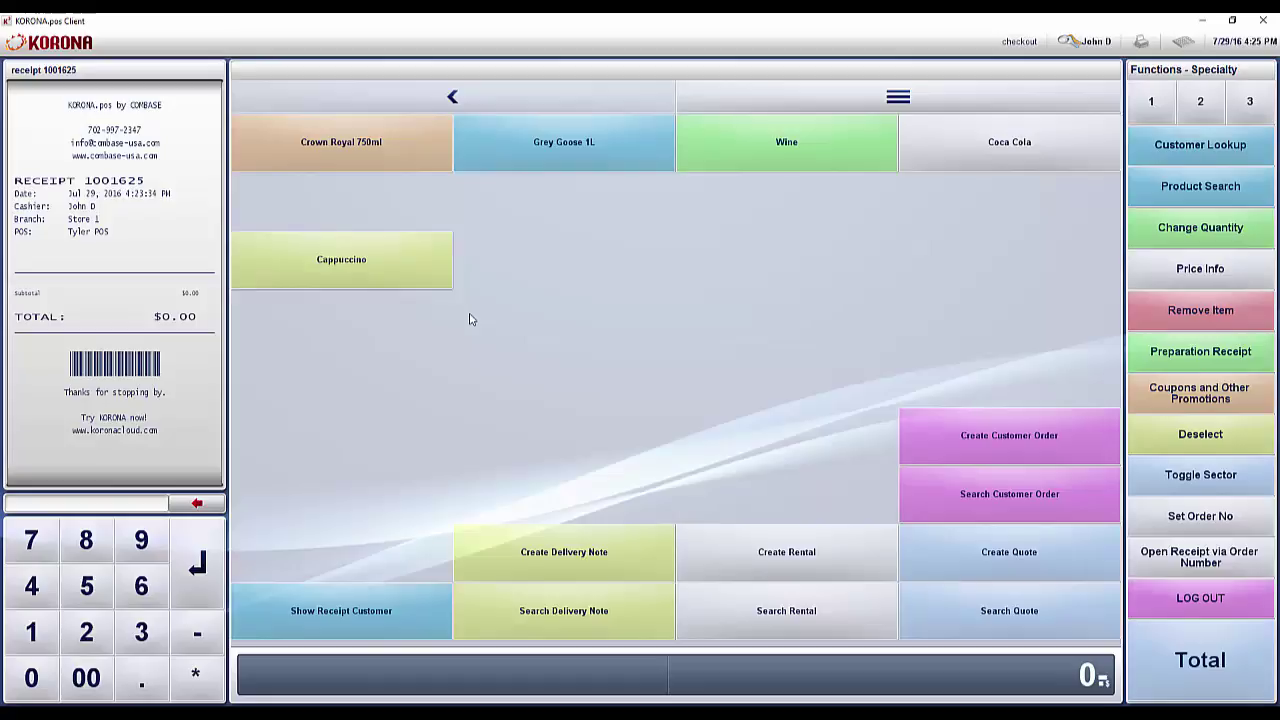
Look through the Extra - Specialty and Manager Functions pages, and return to the Functions - Specialty page.
left_click(1201, 103)
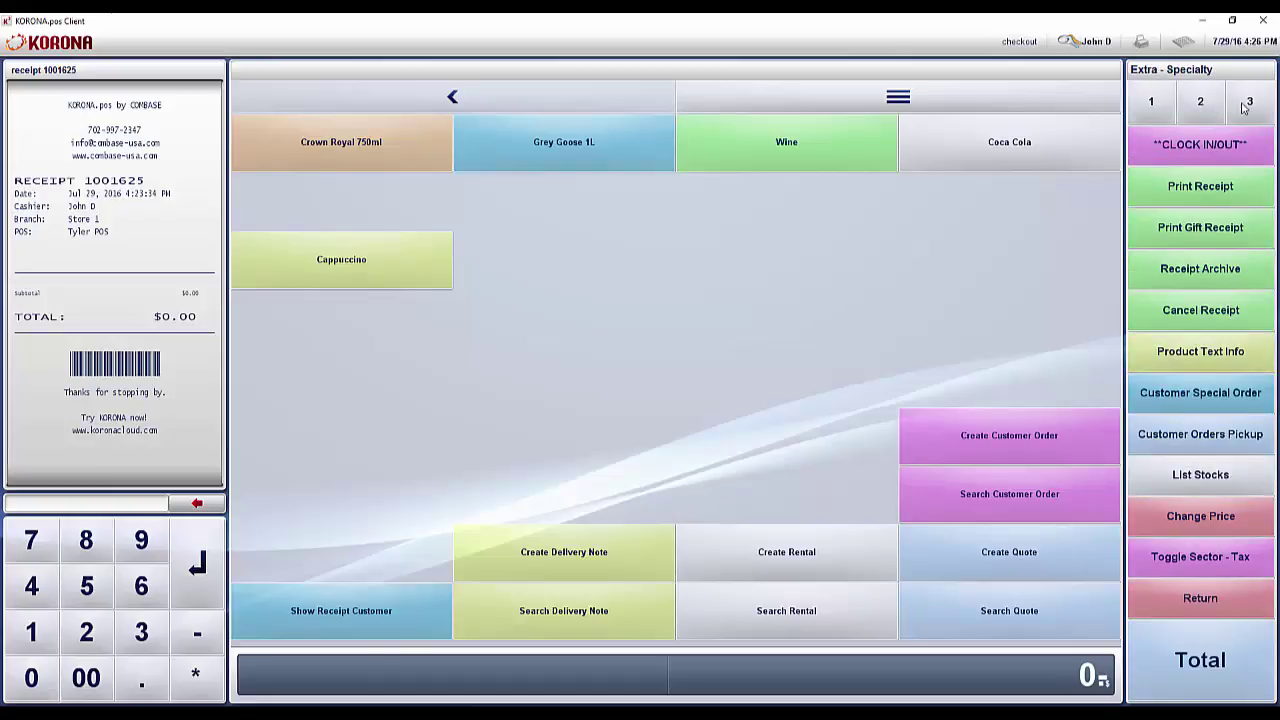
left_click(1250, 104)
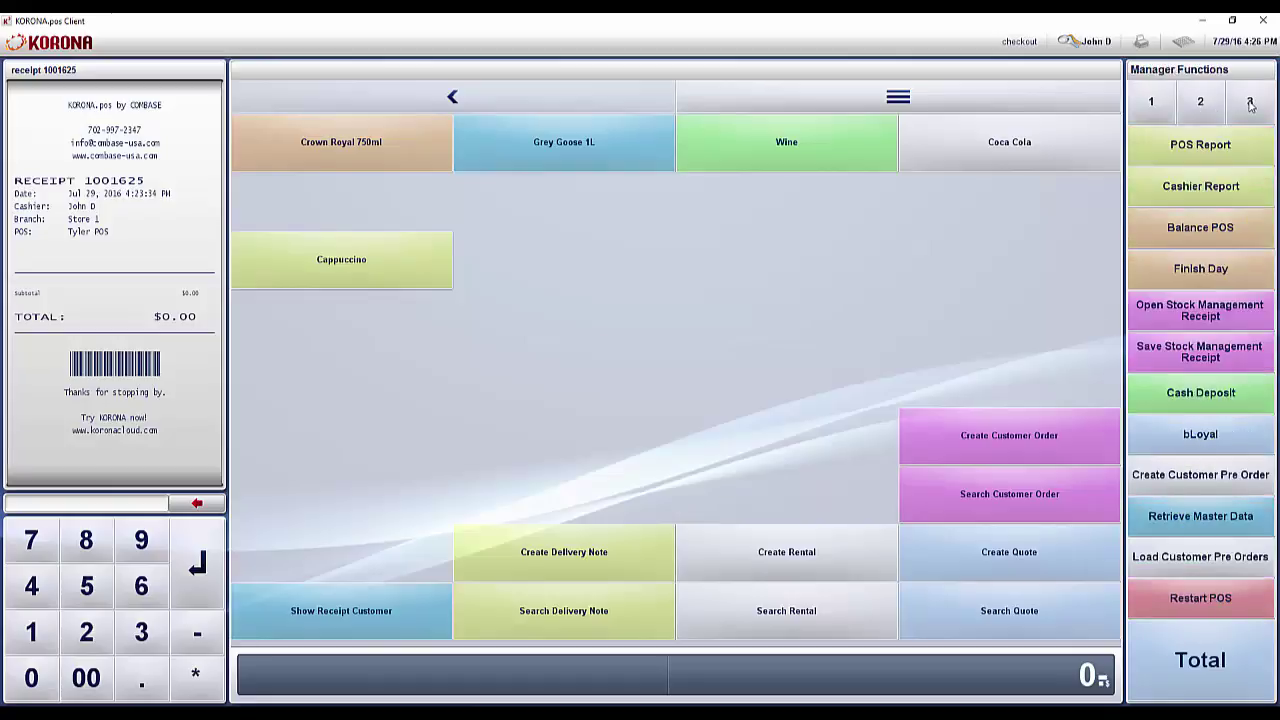
left_click(1153, 108)
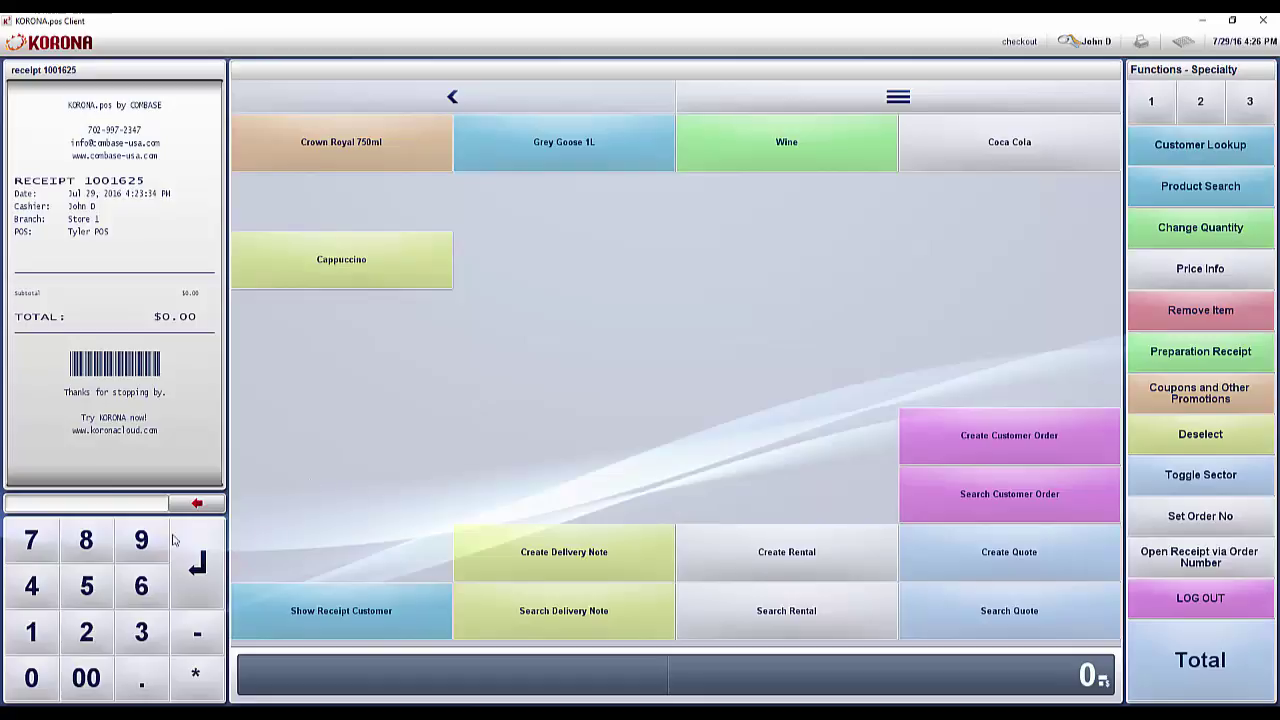
Add Crown Royal 750ml to the receipt and set its quantity to 4.
left_click(343, 148)
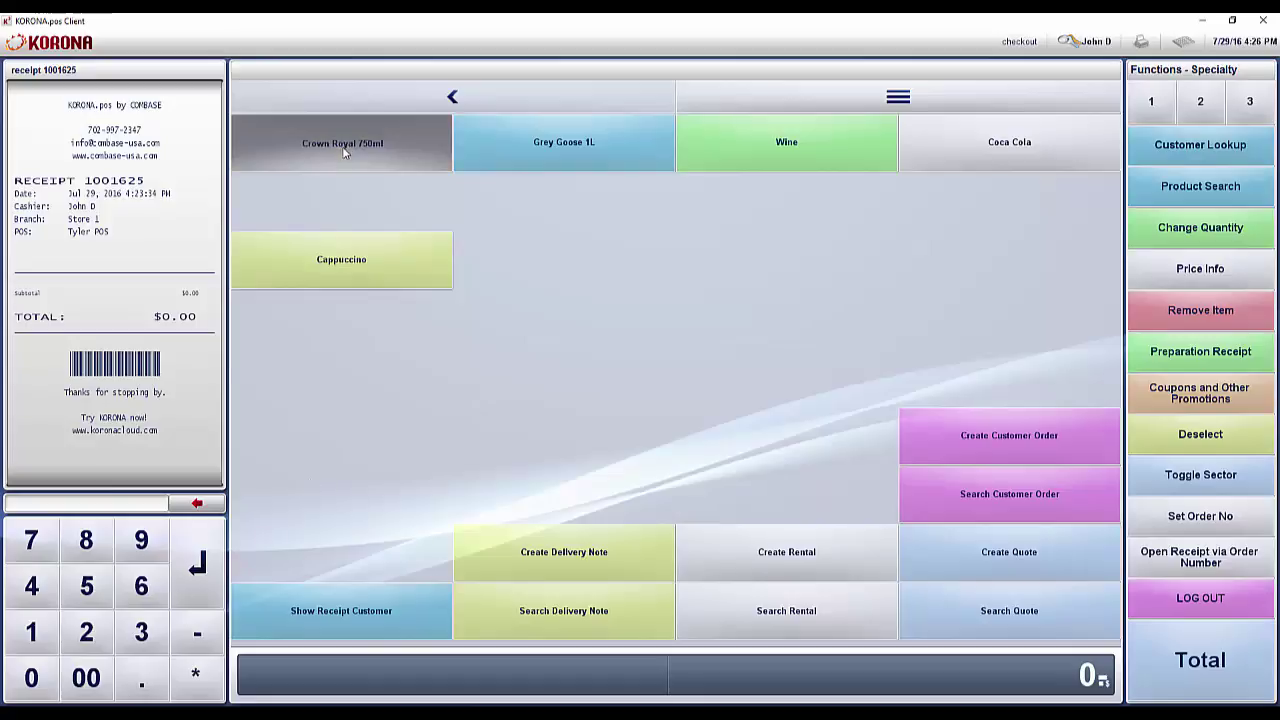
left_click(40, 590)
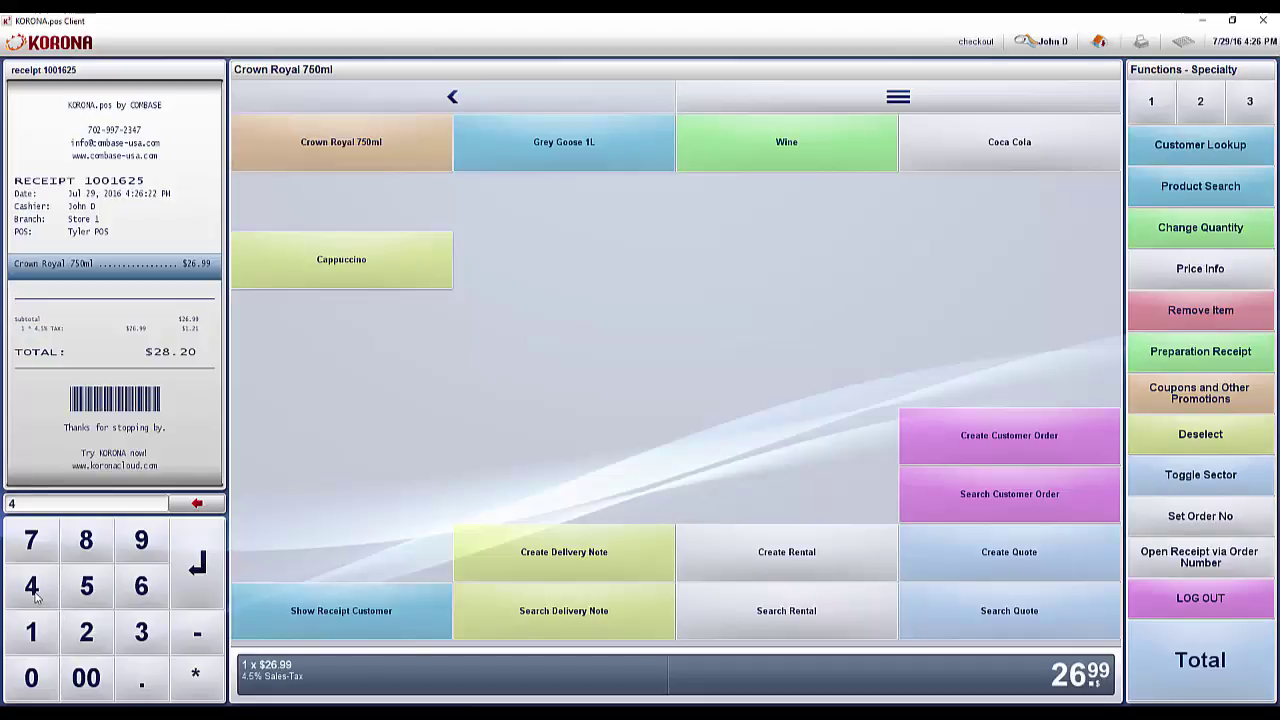
left_click(1187, 230)
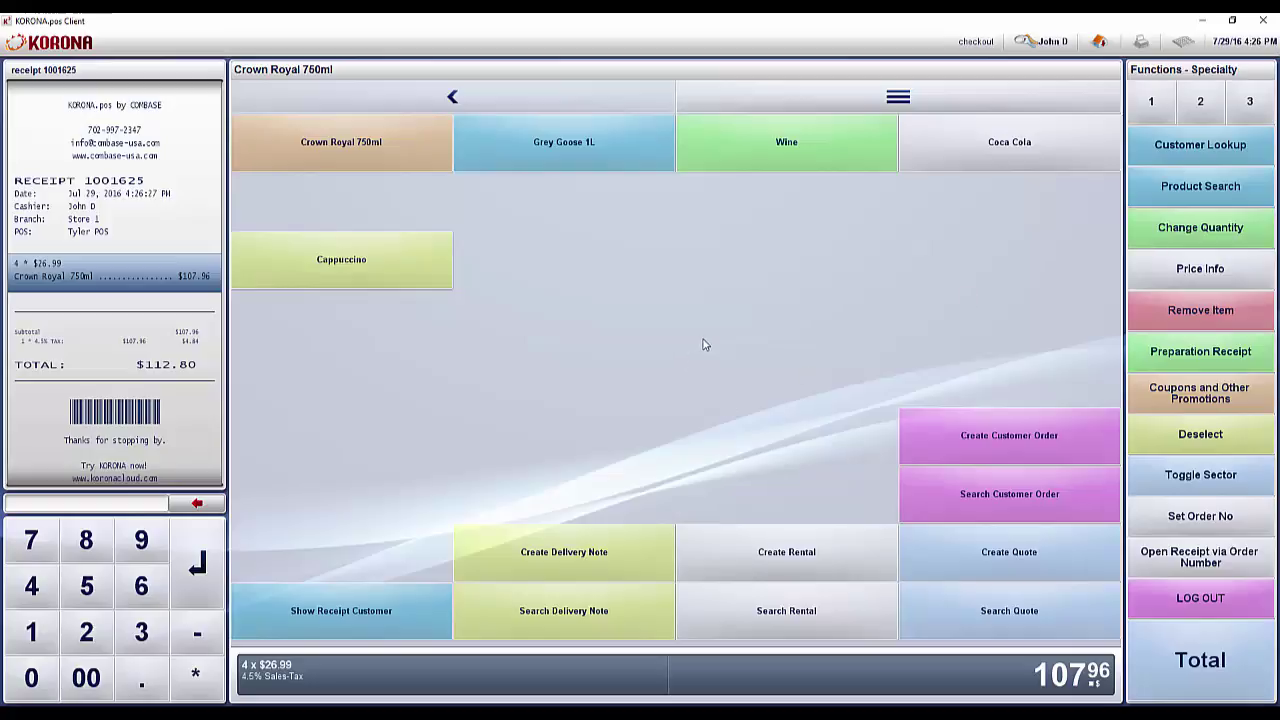
Change the unit price of the Crown Royal 750ml on the receipt to $25.00.
left_click(106, 640)
left_click(104, 606)
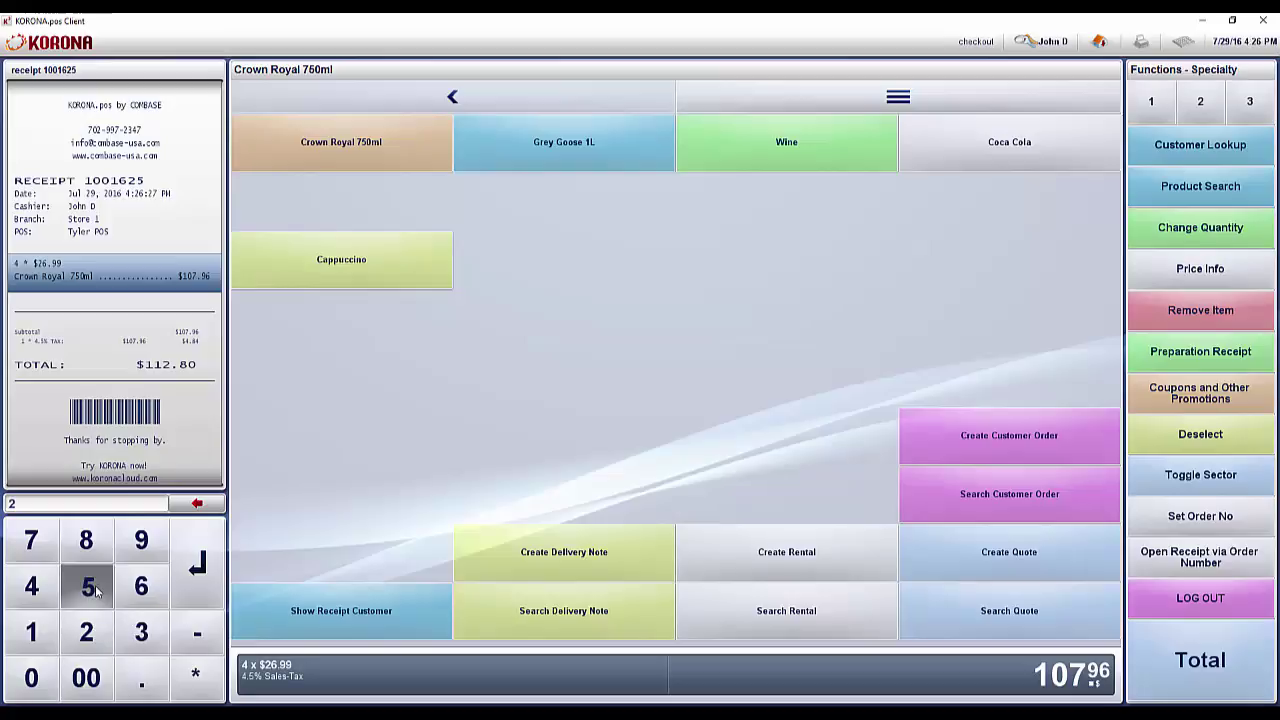
left_click(139, 680)
left_click(1199, 101)
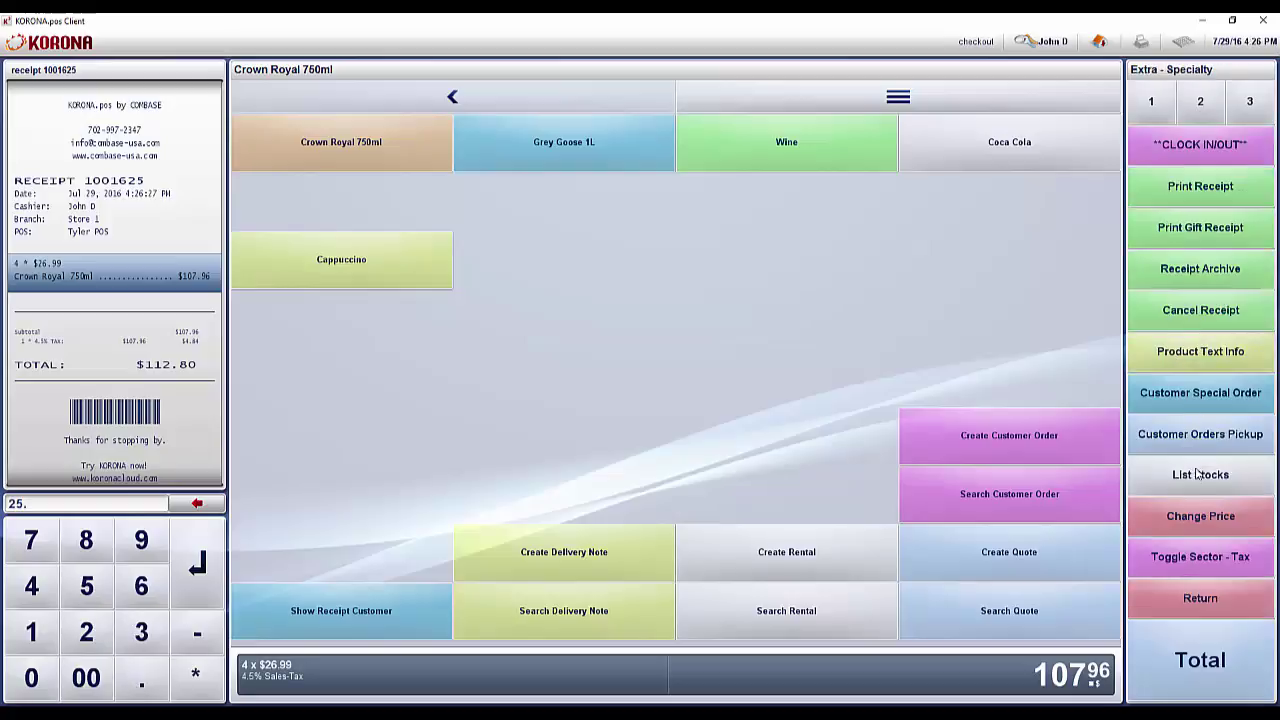
left_click(1184, 523)
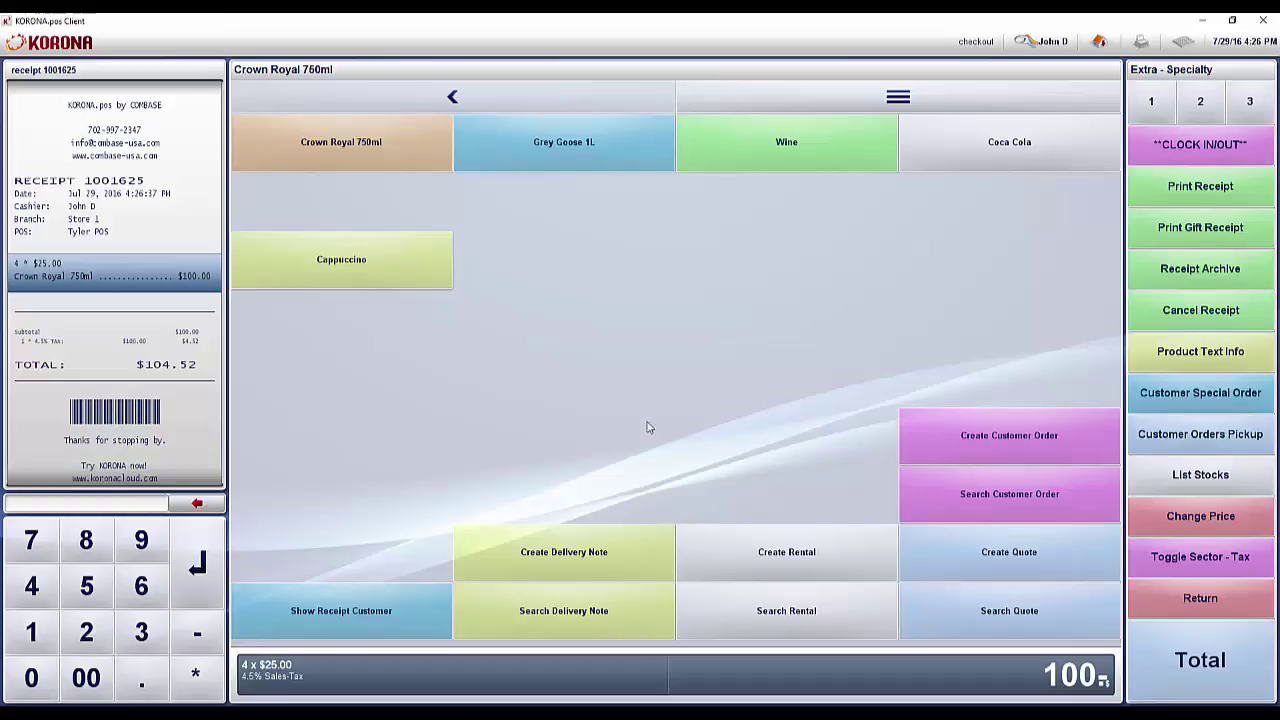
Add one Grey Goose 1L to the receipt and complete the sale with a cash payment of $150.00.
left_click(545, 148)
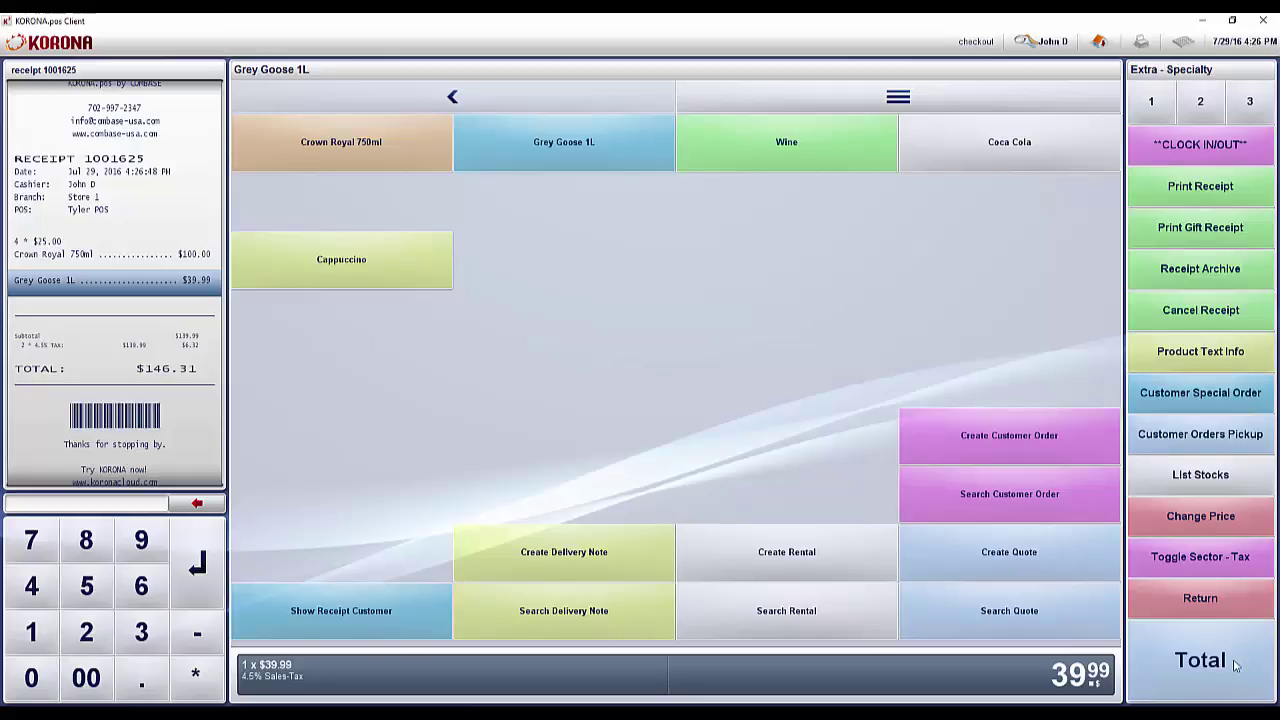
left_click(1196, 664)
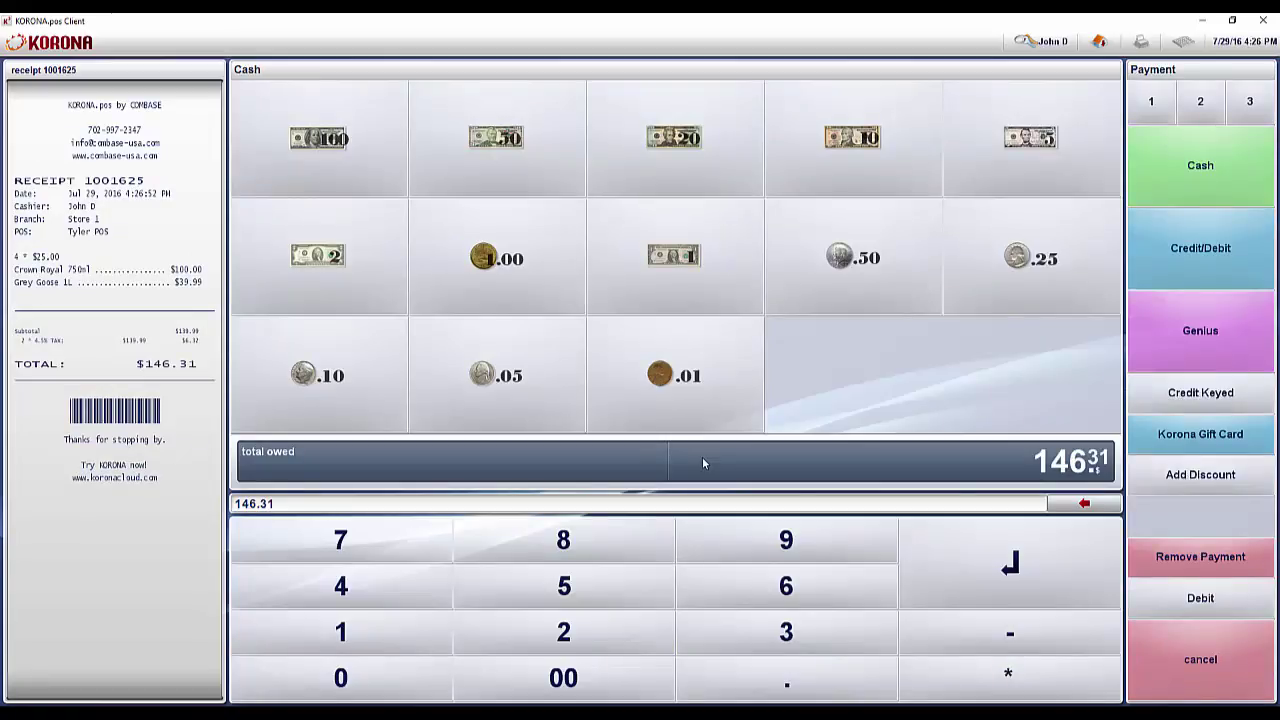
left_click(417, 631)
left_click(538, 605)
left_click(395, 678)
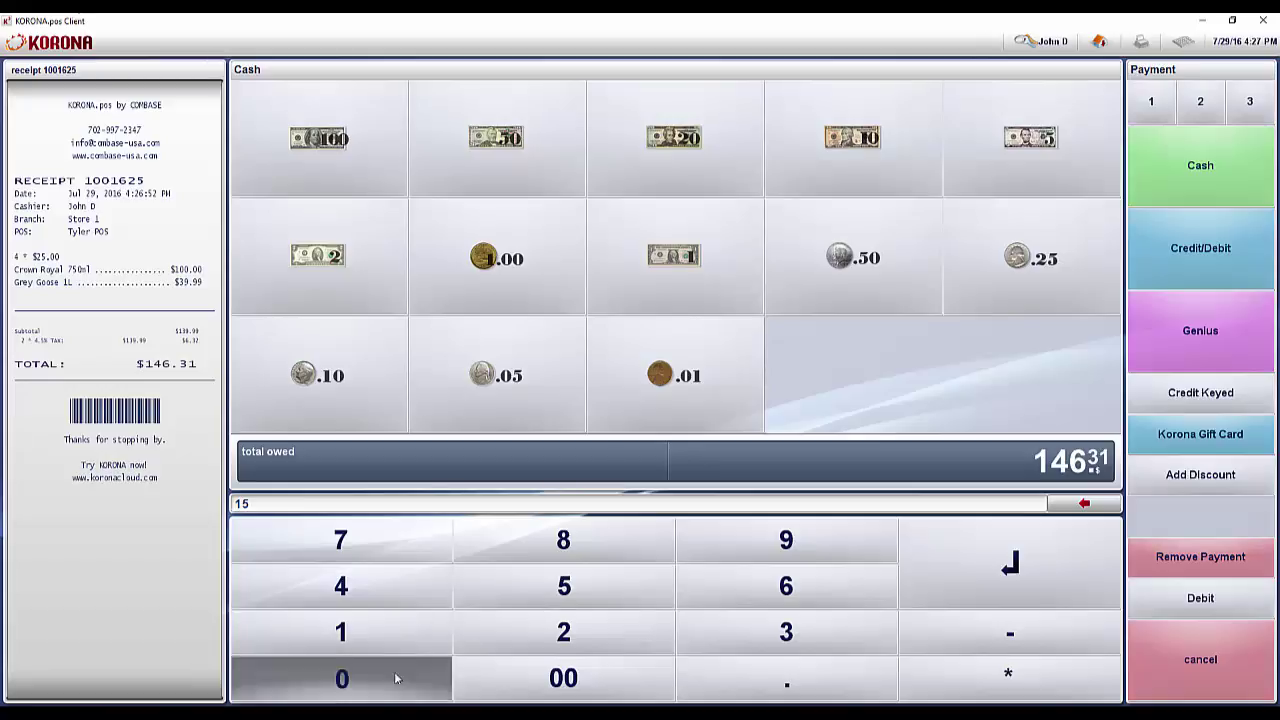
left_click(730, 683)
left_click(655, 681)
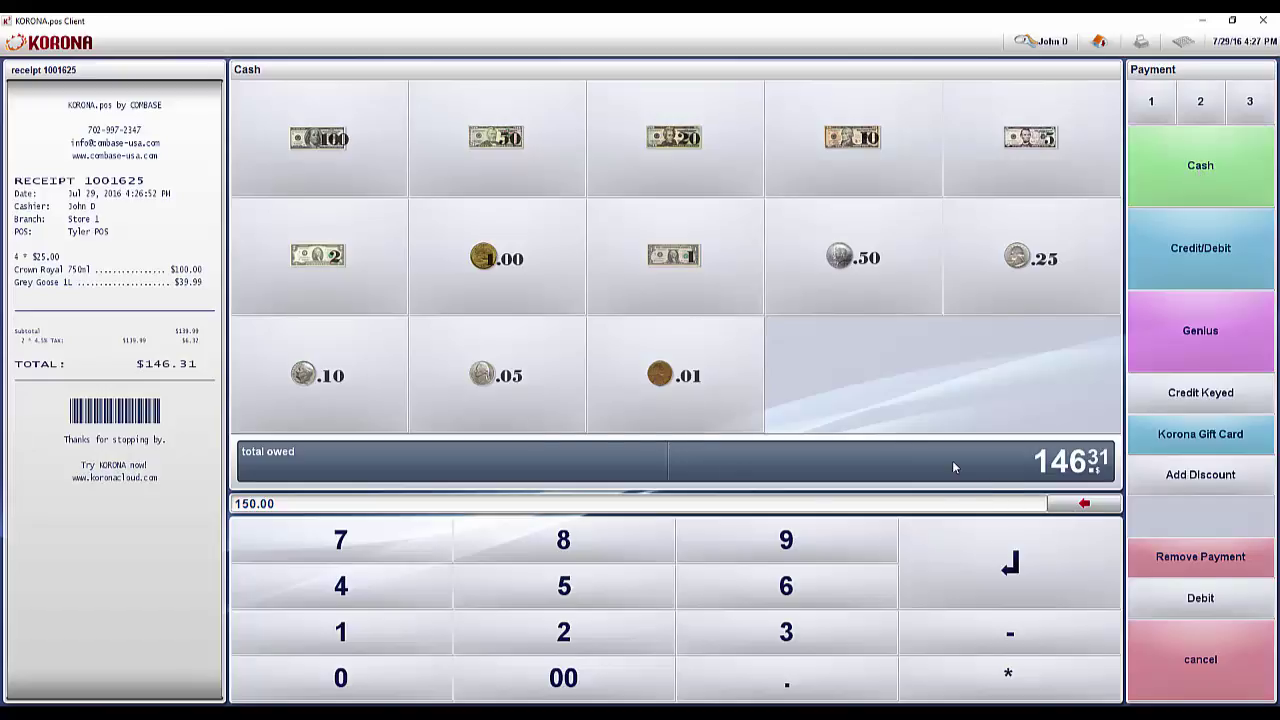
left_click(1203, 182)
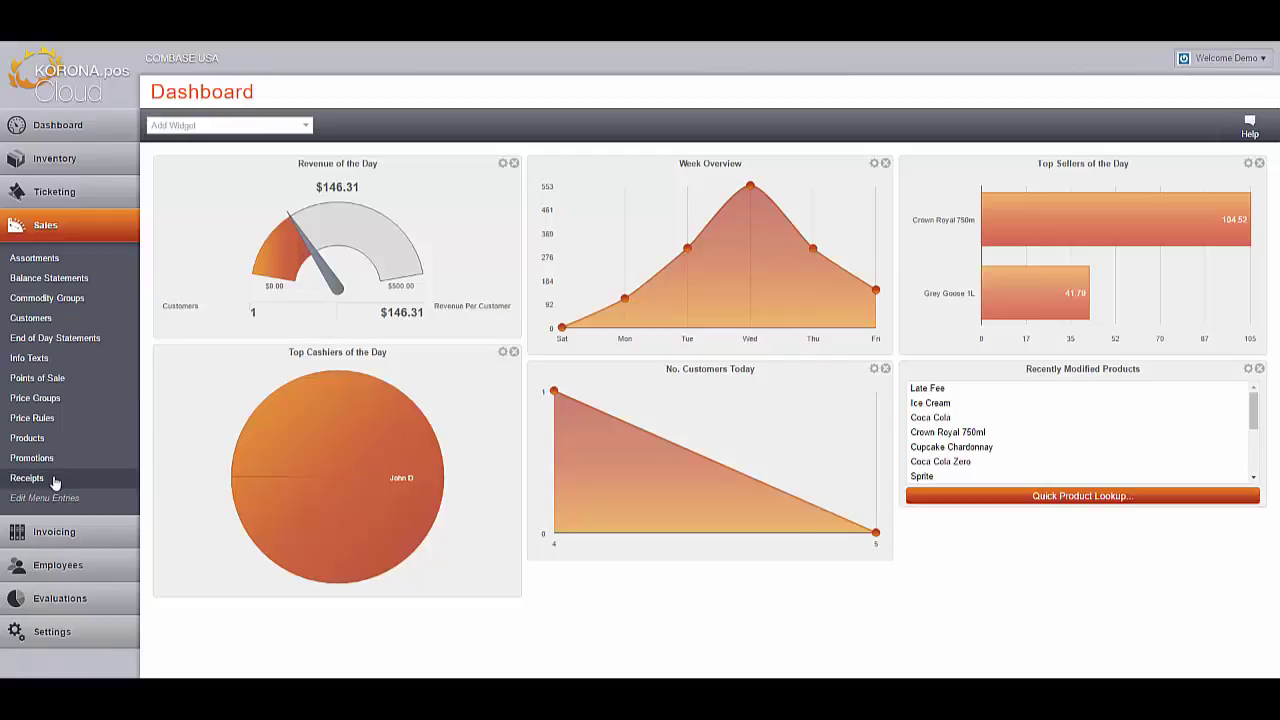
In KORONA.pos Cloud, filter the sales receipts to today's date and examine the Price Changes and Receipt Type filter options.
left_click(54, 480)
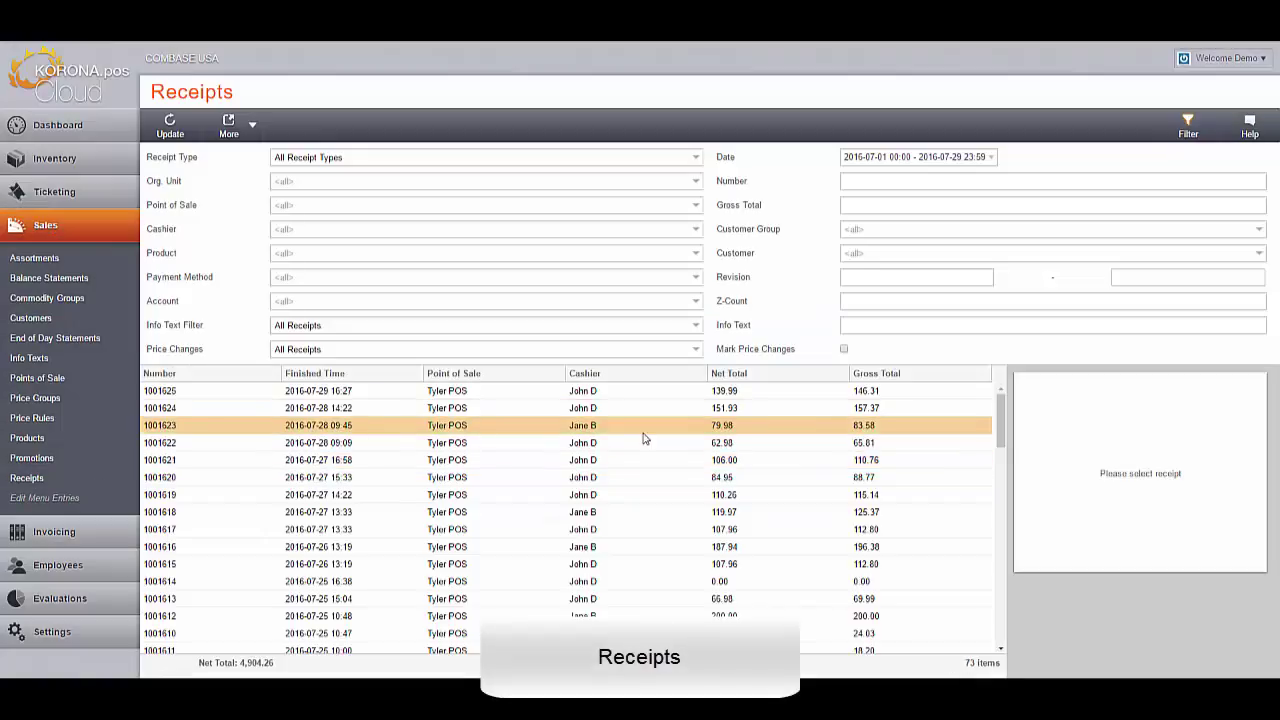
left_click(922, 163)
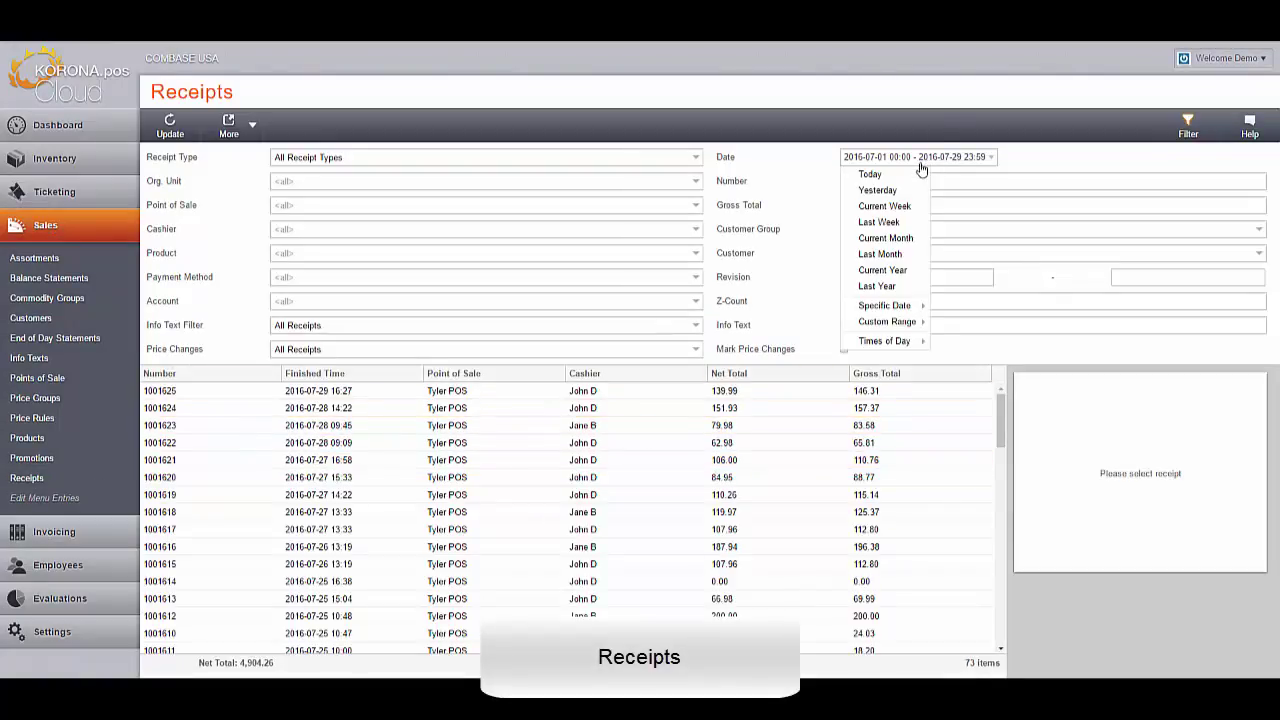
left_click(872, 174)
left_click(170, 126)
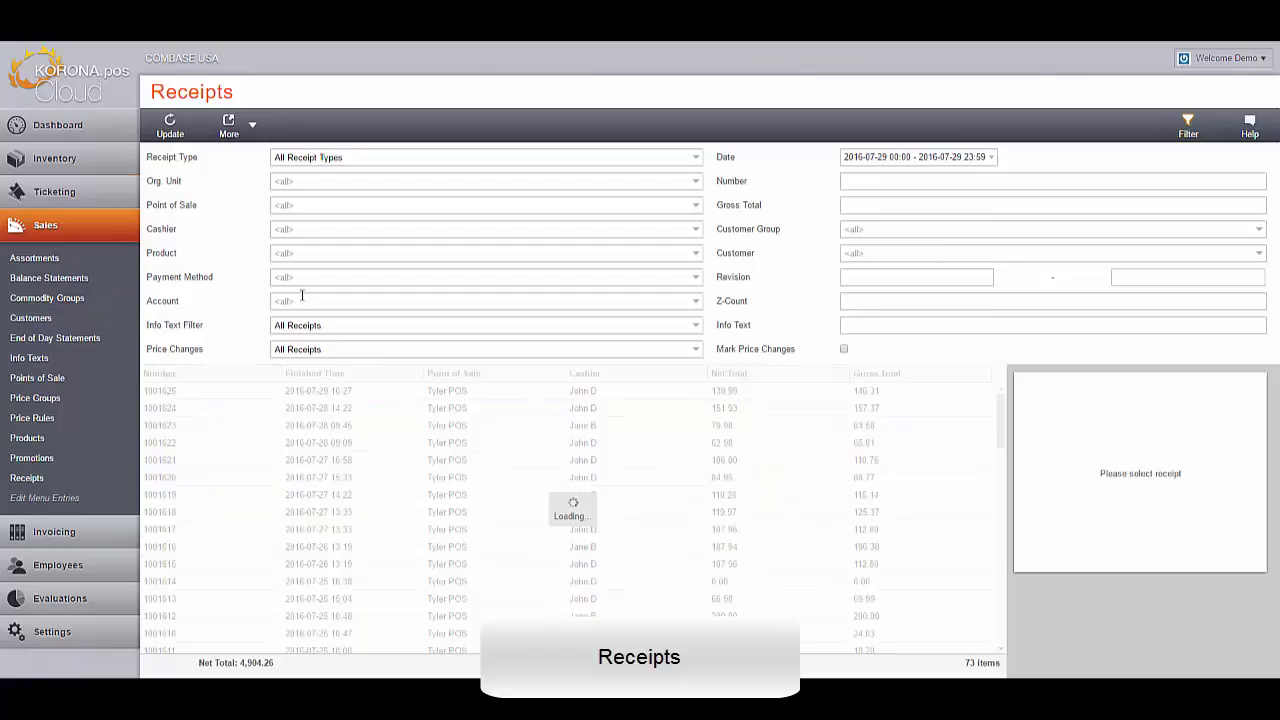
left_click(695, 352)
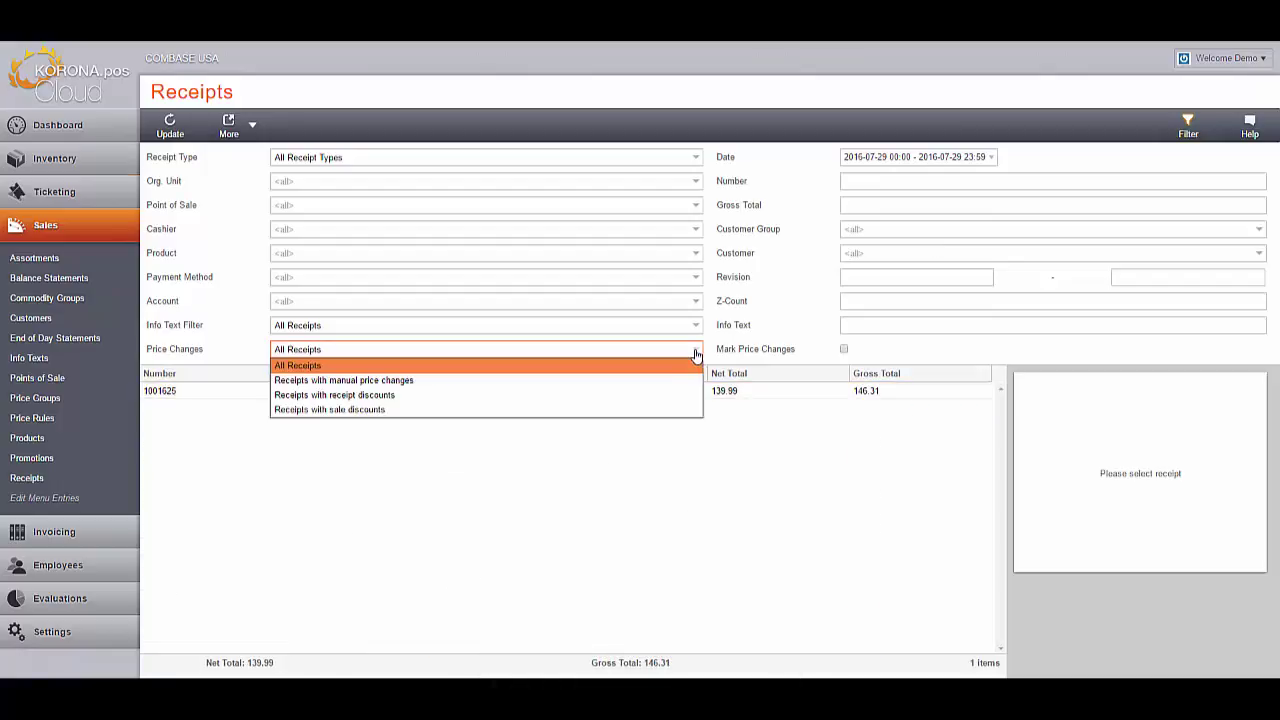
left_click(695, 162)
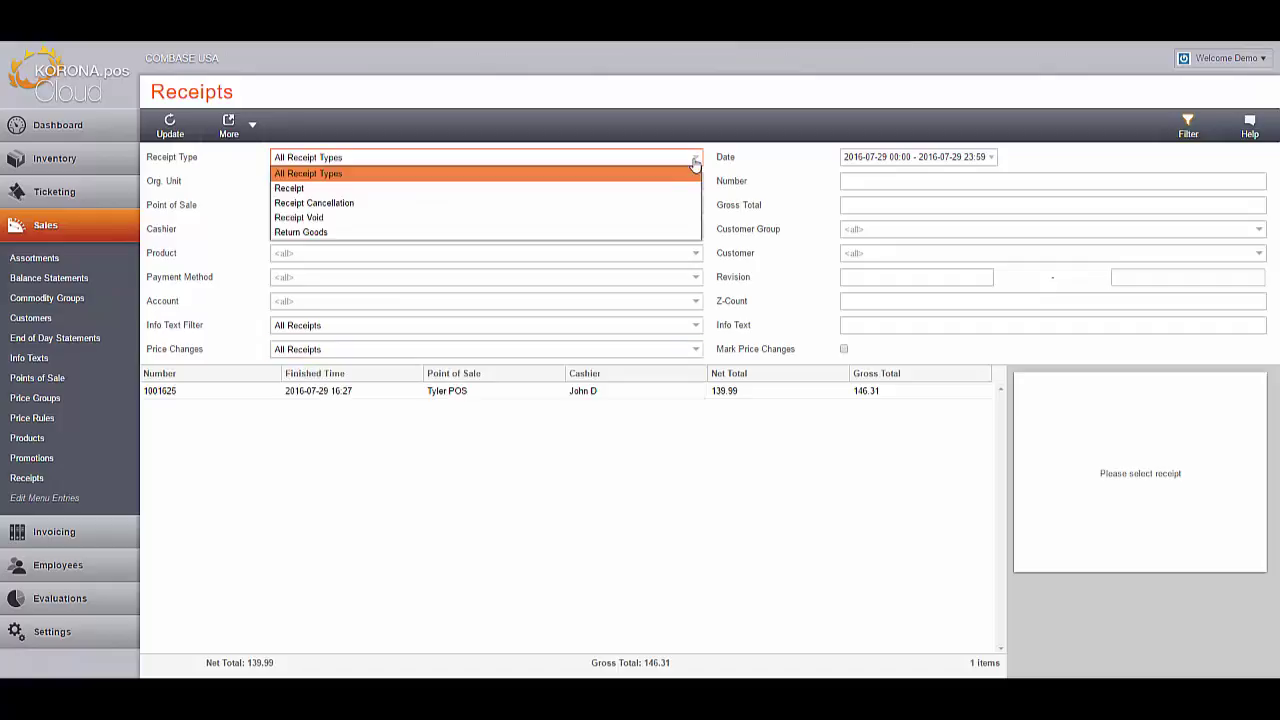
View the Organization Report and the Customers per Hour statistic among the evaluations.
left_click(78, 607)
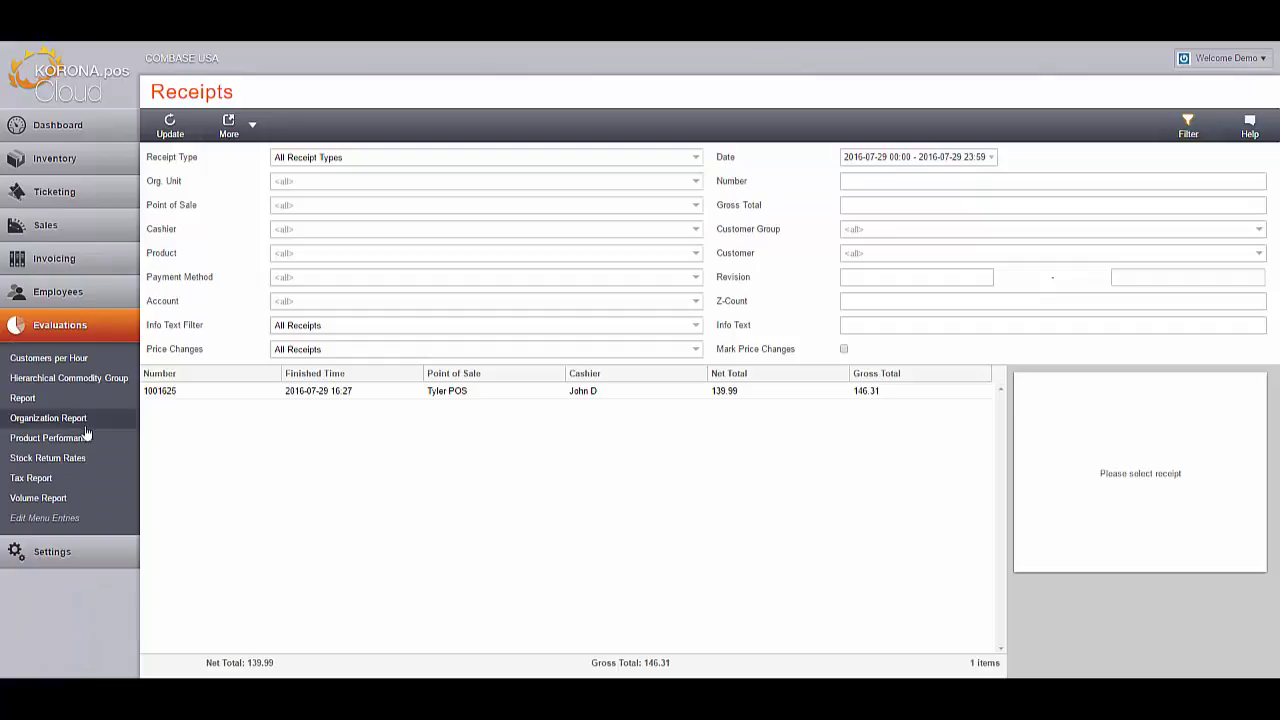
left_click(84, 424)
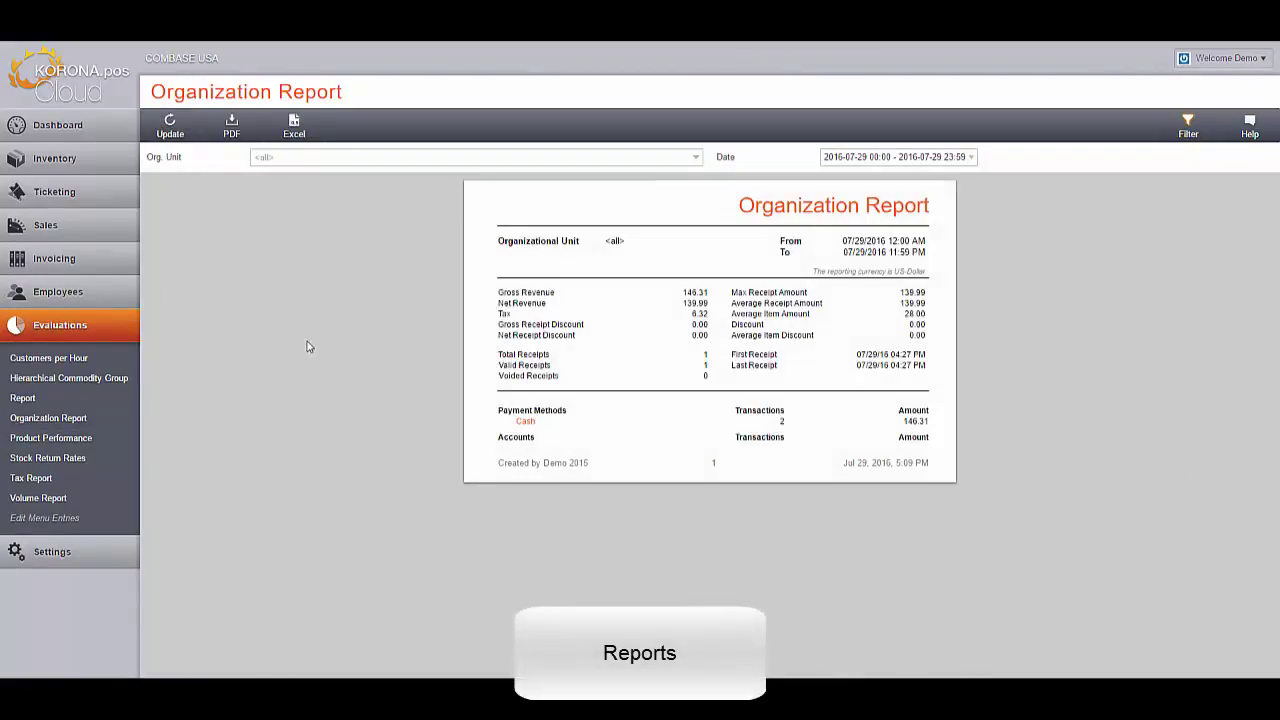
left_click(87, 358)
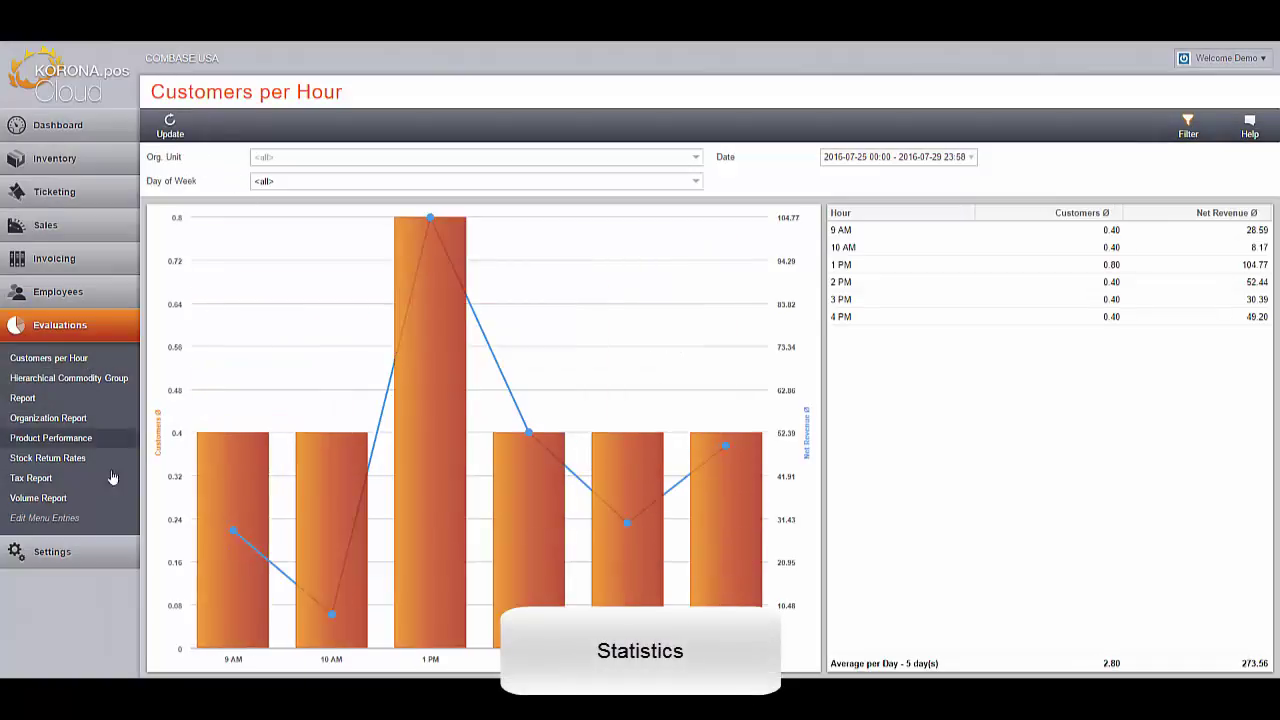
Look through the full list of reports and statistics that can be added to the Evaluations menu entries.
left_click(78, 520)
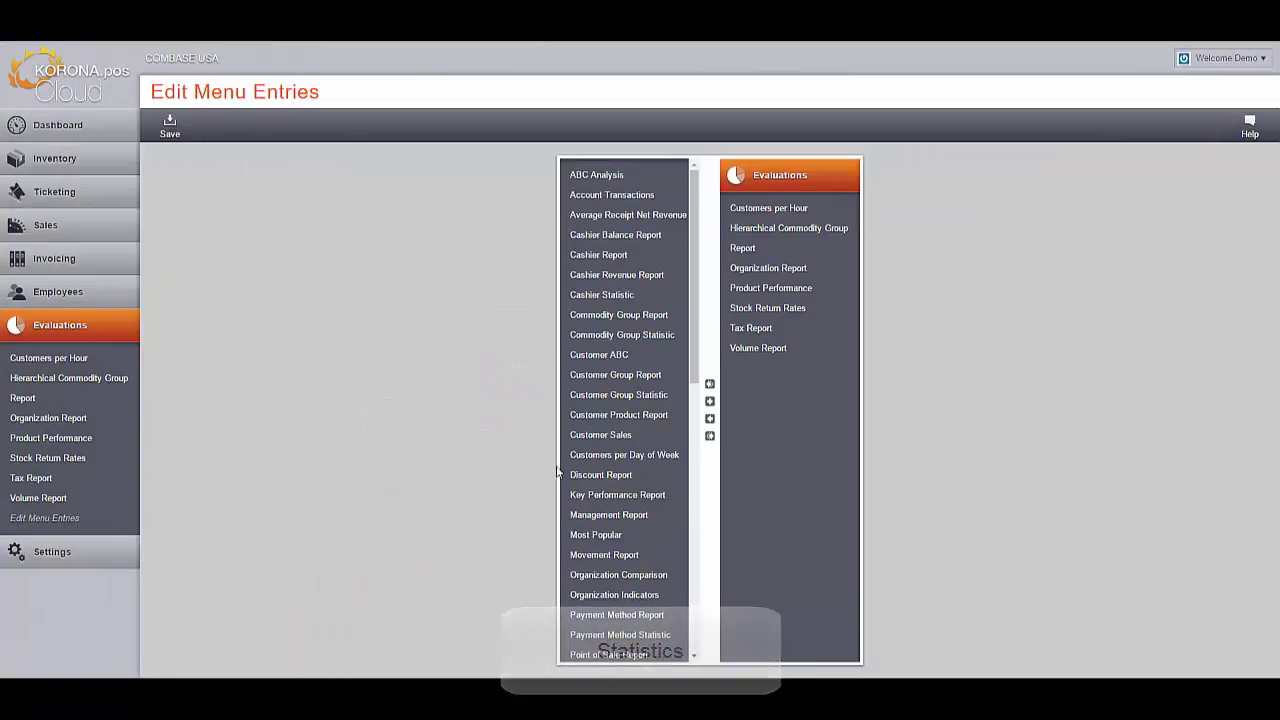
left_click_drag(691, 300, 697, 577)
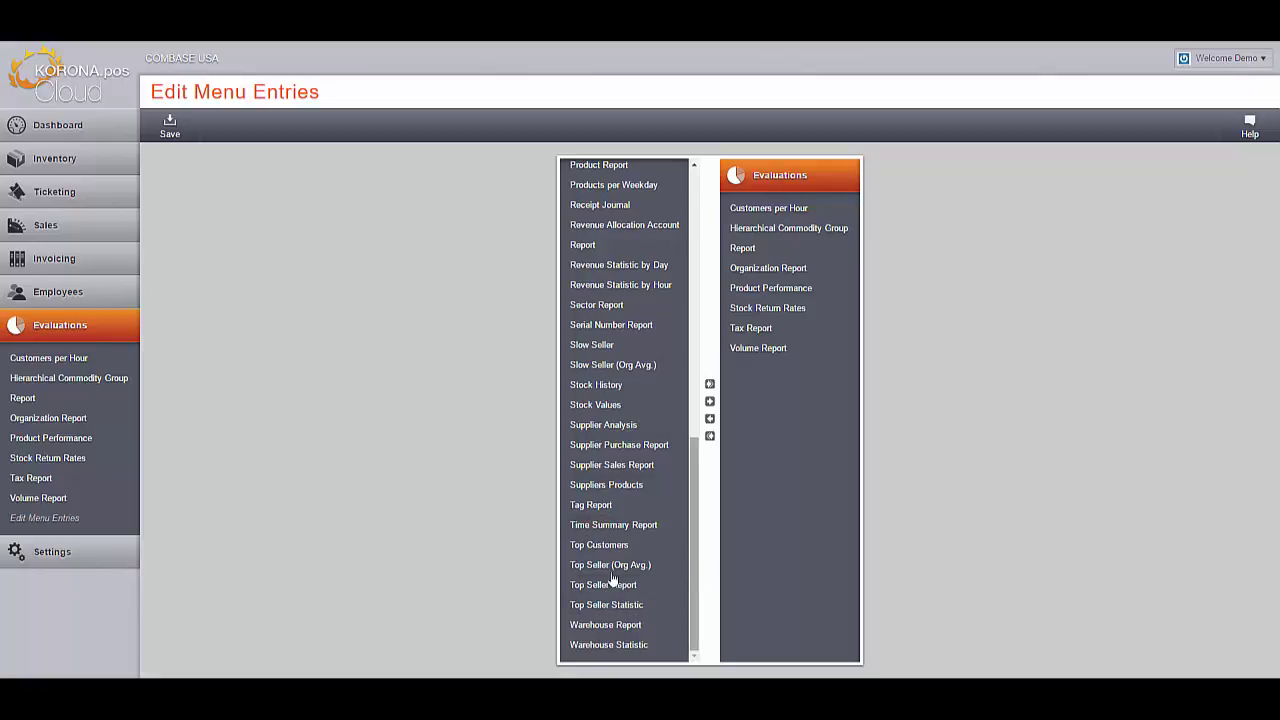
Open the Data Exchange settings to view the import and export options.
left_click(51, 552)
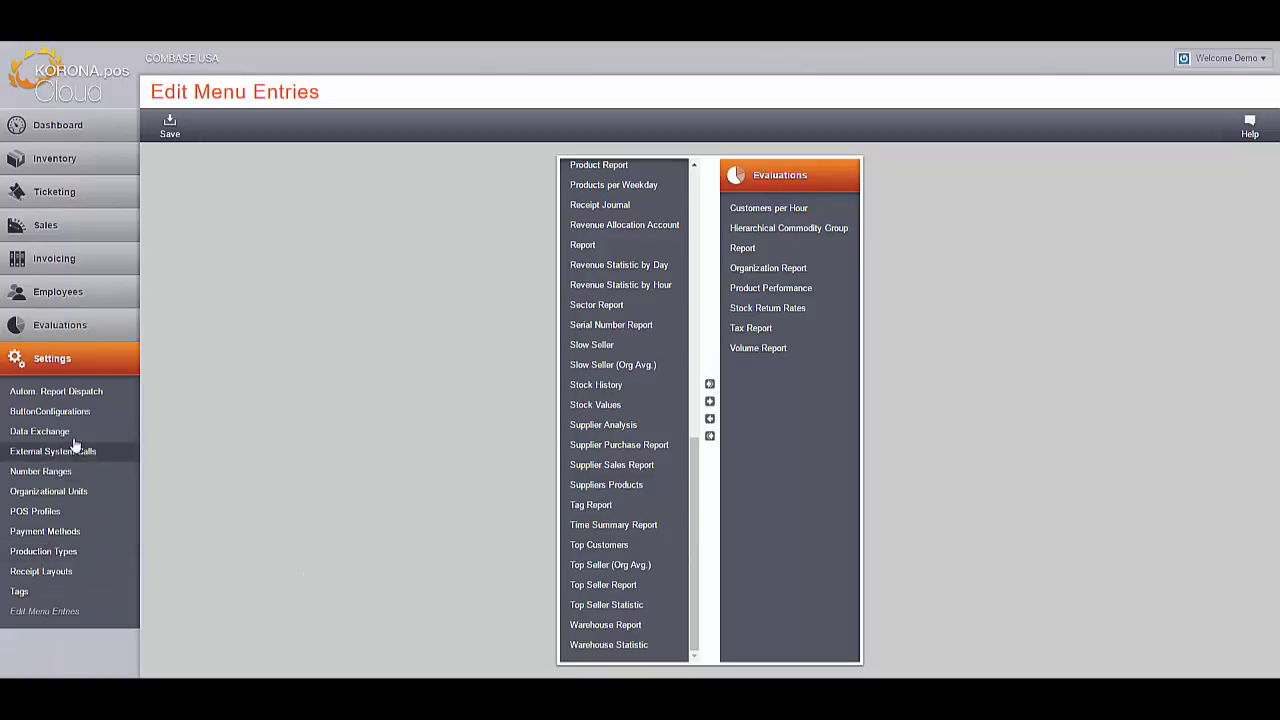
left_click(45, 431)
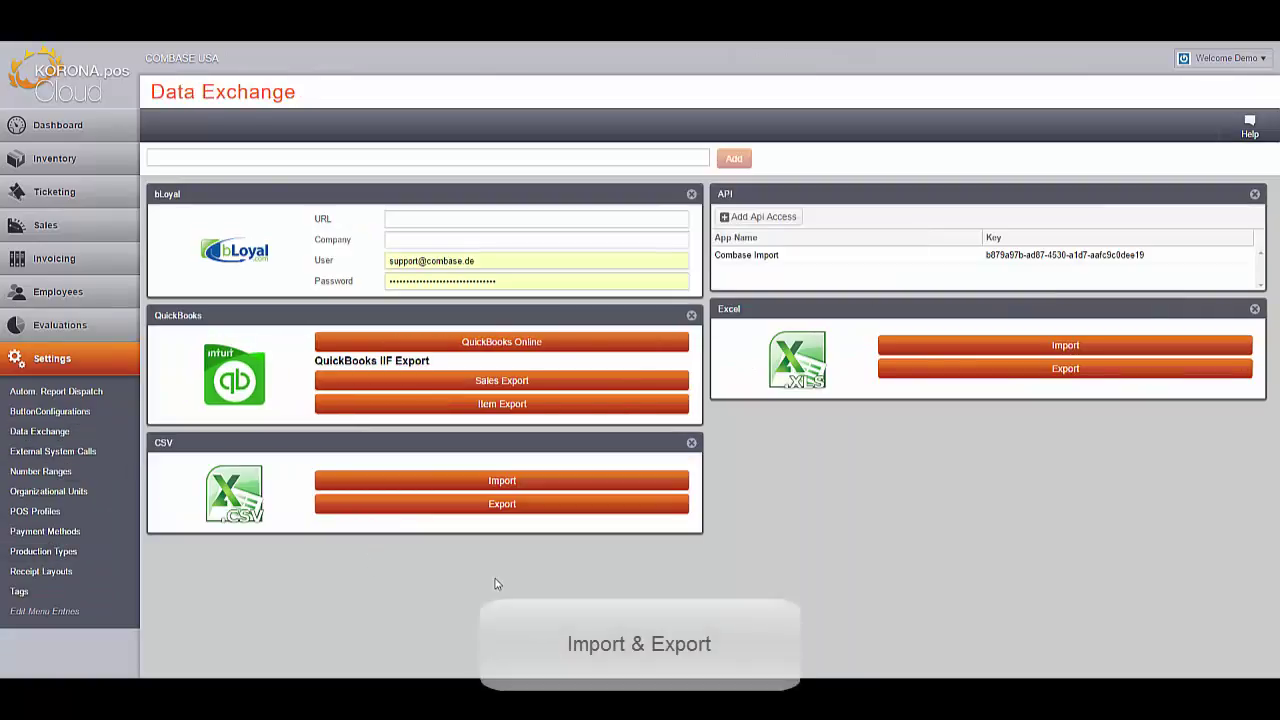